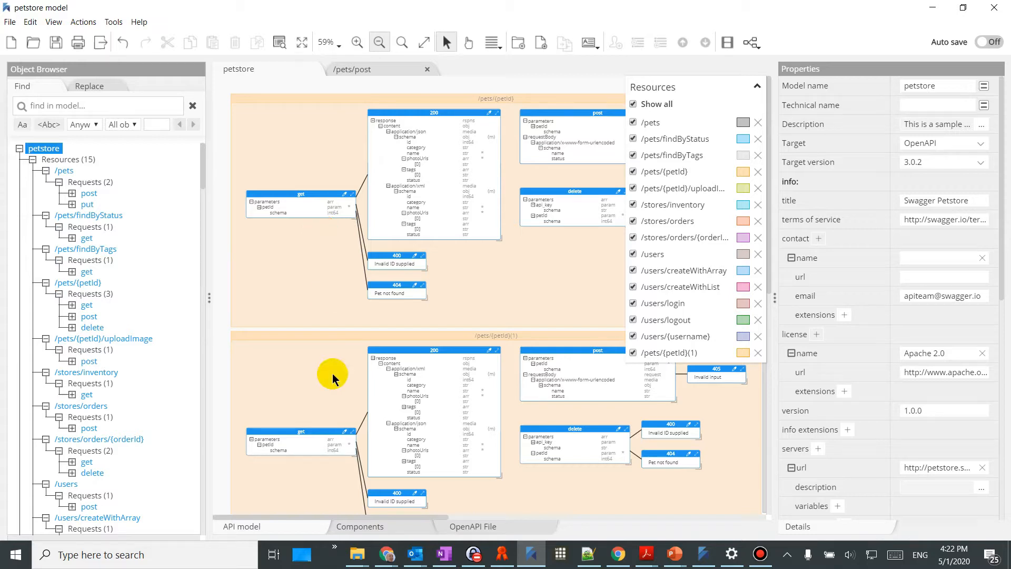
Show the petstore model's generated OpenAPI JSON, with its validity status and Swagger Petstore preview
{"action": "left_click", "coordinate": [469, 528]}
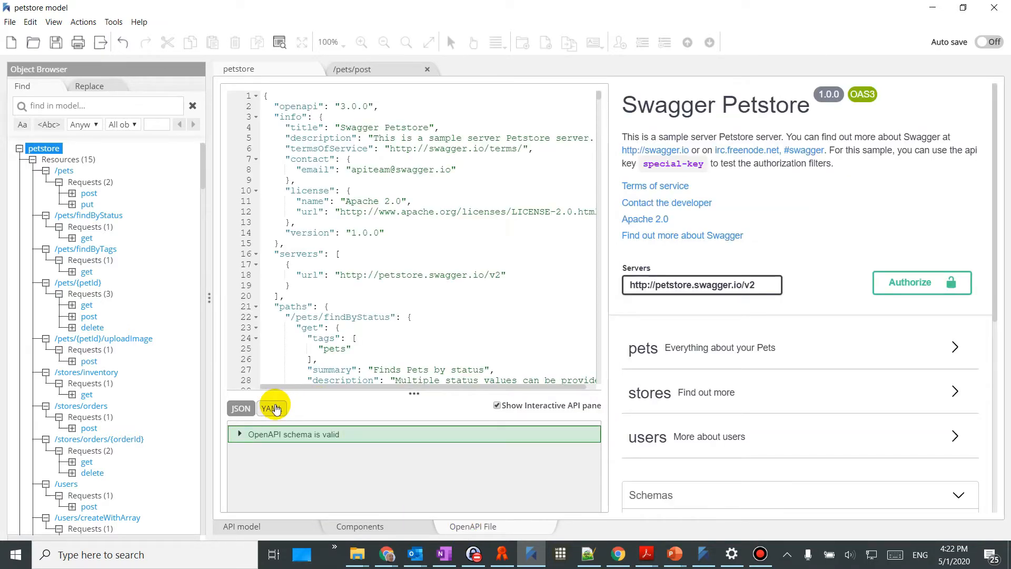
Switch the generated OpenAPI output from JSON to YAML
{"action": "left_click", "coordinate": [273, 409]}
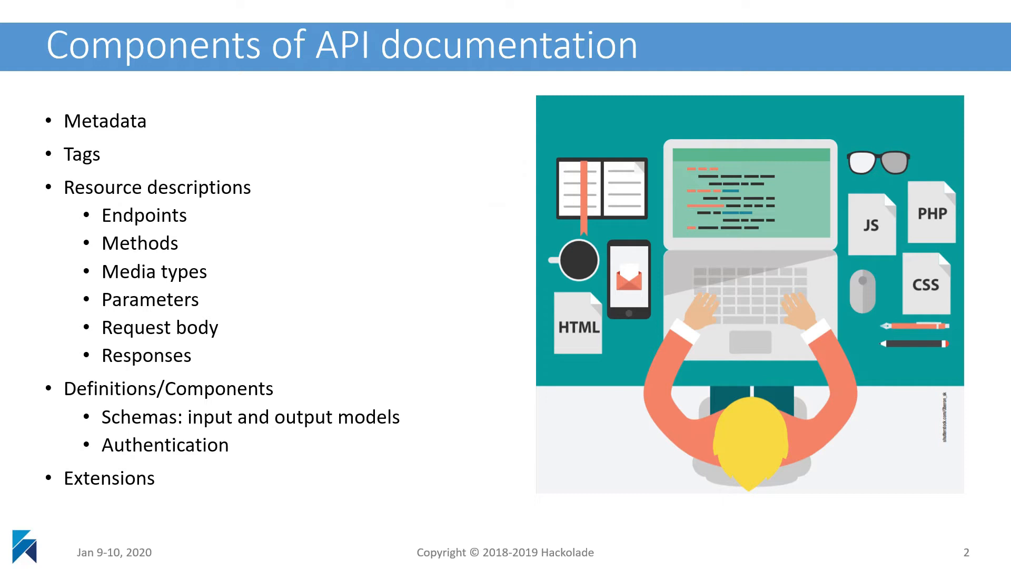
End the slideshow to return to the new model with petstore schemas and no resources
{"action": "key", "text": "alt+Tab"}
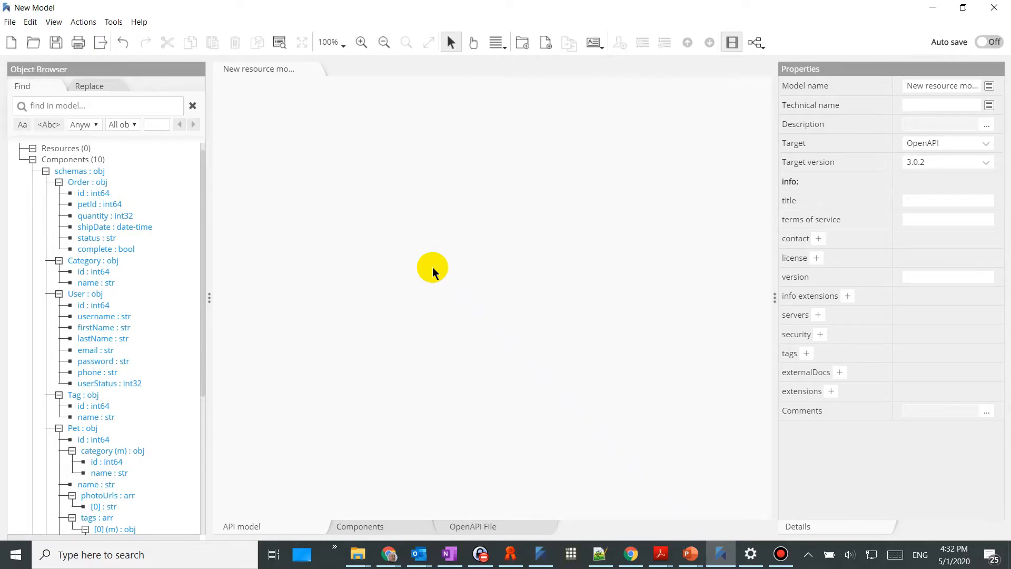
{"action": "key", "text": "alt+Tab"}
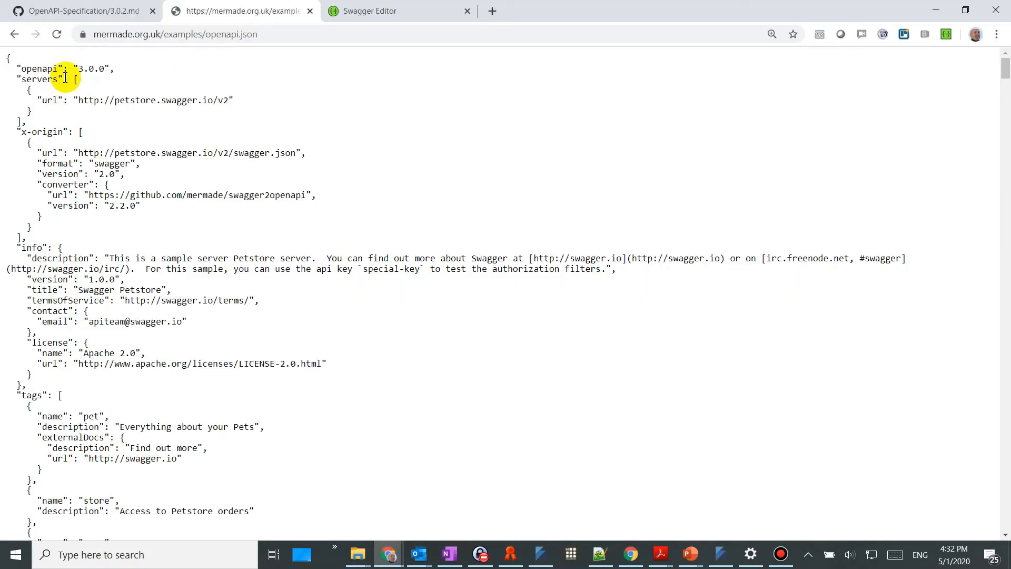
{"action": "left_click_drag", "start_coordinate": [79, 100], "coordinate": [226, 99]}
{"action": "key", "text": "ctrl+c"}
{"action": "key", "text": "alt+Tab"}
{"action": "left_click", "coordinate": [816, 318]}
{"action": "left_click", "coordinate": [947, 334]}
{"action": "key", "text": "ctrl+v"}
Paste the Petstore info description from openapi.json into the model description
{"action": "key", "text": "alt+Tab"}
{"action": "left_click_drag", "start_coordinate": [109, 258], "coordinate": [606, 270]}
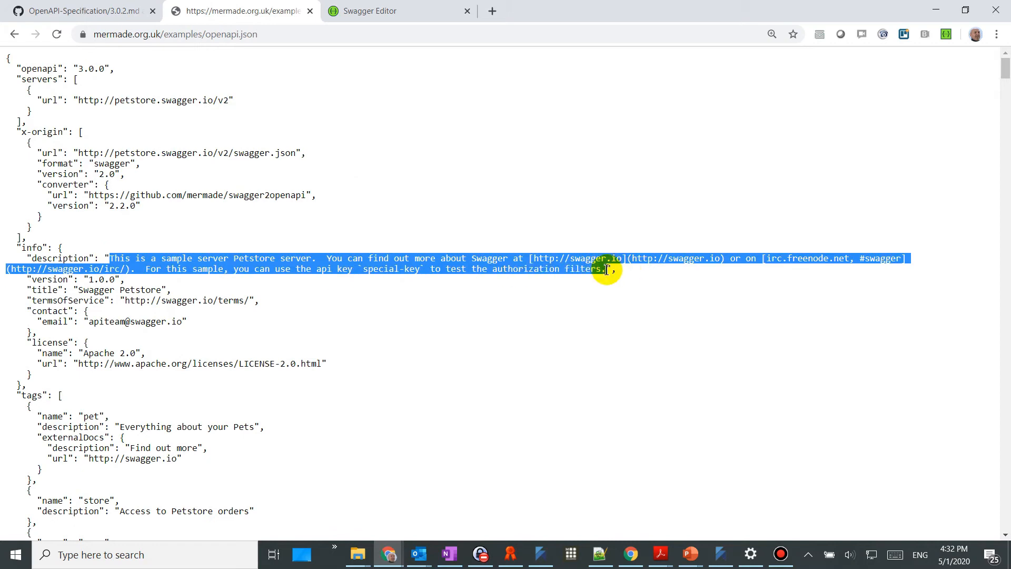
{"action": "key", "text": "ctrl+c"}
{"action": "key", "text": "alt+Tab"}
{"action": "left_click", "coordinate": [986, 124]}
{"action": "key", "text": "ctrl+v"}
{"action": "left_click", "coordinate": [725, 425]}
Fill in the model version 1.0.0 and title 'Swagger Petstore' from openapi.json
{"action": "key", "text": "alt+Tab"}
{"action": "left_click_drag", "start_coordinate": [88, 279], "coordinate": [255, 301]}
{"action": "key", "text": "ctrl+c"}
{"action": "key", "text": "alt+Tab"}
{"action": "left_click", "coordinate": [930, 280]}
{"action": "key", "text": "ctrl+v"}
{"action": "key", "text": "alt+Tab"}
{"action": "key", "text": "ctrl+c"}
{"action": "key", "text": "alt+Tab"}
{"action": "left_click", "coordinate": [935, 201]}
{"action": "key", "text": "ctrl+v"}
Copy the terms of service URL and contact e-mail from openapi.json into the model
{"action": "key", "text": "alt+Tab"}
{"action": "key", "text": "ctrl+c"}
{"action": "key", "text": "alt+Tab"}
{"action": "left_click", "coordinate": [940, 282]}
{"action": "key", "text": "ctrl+v"}
{"action": "key", "text": "alt+Tab"}
{"action": "left_click_drag", "start_coordinate": [89, 321], "coordinate": [183, 320]}
{"action": "key", "text": "ctrl+c"}
{"action": "key", "text": "alt+Tab"}
{"action": "left_click", "coordinate": [821, 173]}
{"action": "key", "text": "ctrl+v"}
Add a license entry named Apache 2.0
{"action": "key", "text": "alt+Tab"}
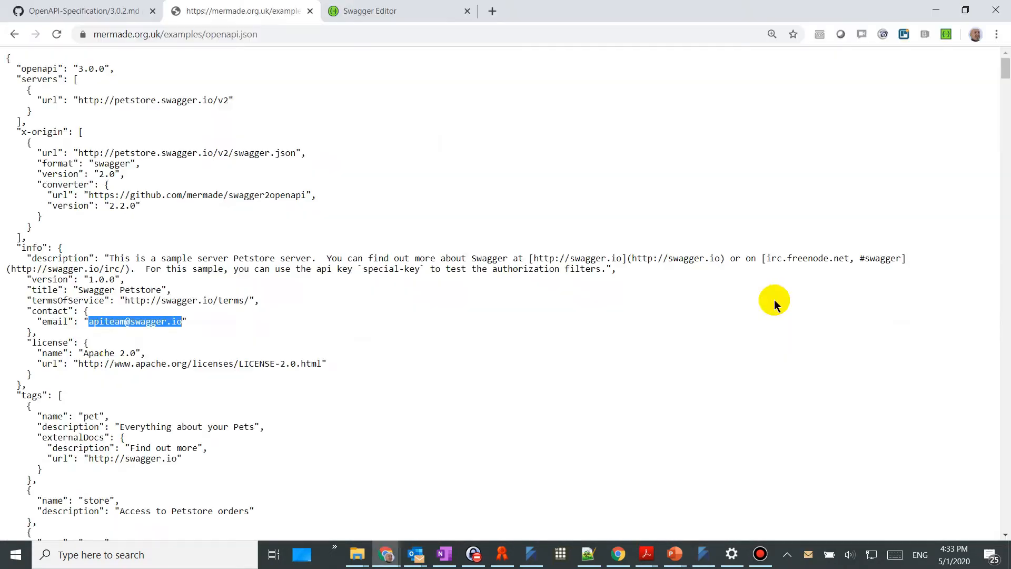
{"action": "left_click_drag", "start_coordinate": [84, 352], "coordinate": [136, 353]}
{"action": "key", "text": "ctrl+c"}
{"action": "key", "text": "alt+Tab"}
{"action": "left_click", "coordinate": [816, 334]}
{"action": "left_click", "coordinate": [930, 354]}
{"action": "key", "text": "ctrl+v"}
Paste the Apache 2.0 license URL from openapi.json into the license url field
{"action": "key", "text": "alt+Tab"}
{"action": "left_click_drag", "start_coordinate": [78, 364], "coordinate": [321, 363]}
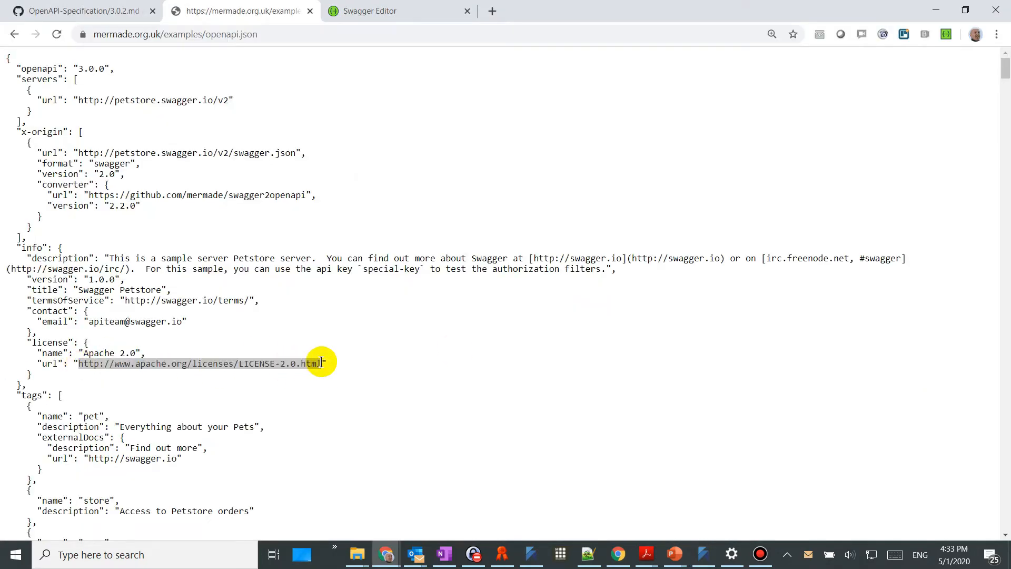
{"action": "key", "text": "ctrl+c"}
{"action": "key", "text": "alt+Tab"}
{"action": "left_click", "coordinate": [974, 372]}
{"action": "key", "text": "ctrl+v"}
Copy the tag name 'pet' from openapi.json and add a tag entry to the model
{"action": "key", "text": "alt+Tab"}
{"action": "double_click", "coordinate": [90, 416]}
{"action": "key", "text": "ctrl+c"}
{"action": "key", "text": "alt+Tab"}
{"action": "scroll", "coordinate": [815, 434], "scroll_direction": "down", "scroll_amount": 2}
{"action": "left_click", "coordinate": [806, 452]}
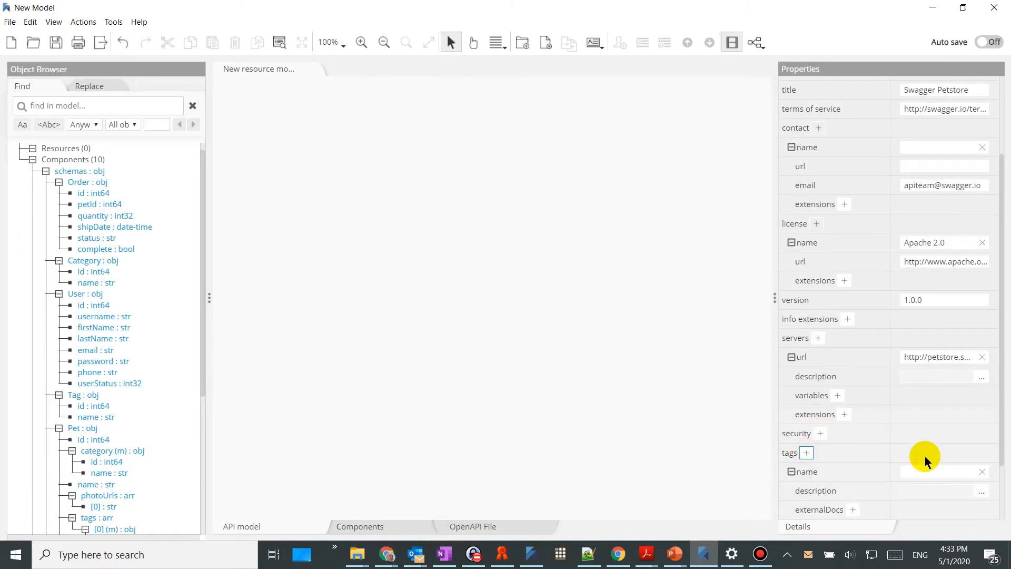
Name the tag 'pet' and give it the description 'Everything about your Pets'
{"action": "left_click", "coordinate": [931, 471]}
{"action": "key", "text": "ctrl+v"}
{"action": "key", "text": "alt+Tab"}
{"action": "left_click_drag", "start_coordinate": [120, 426], "coordinate": [252, 425]}
{"action": "key", "text": "ctrl+c"}
{"action": "key", "text": "alt+Tab"}
{"action": "left_click", "coordinate": [925, 490]}
{"action": "key", "text": "ctrl+v"}
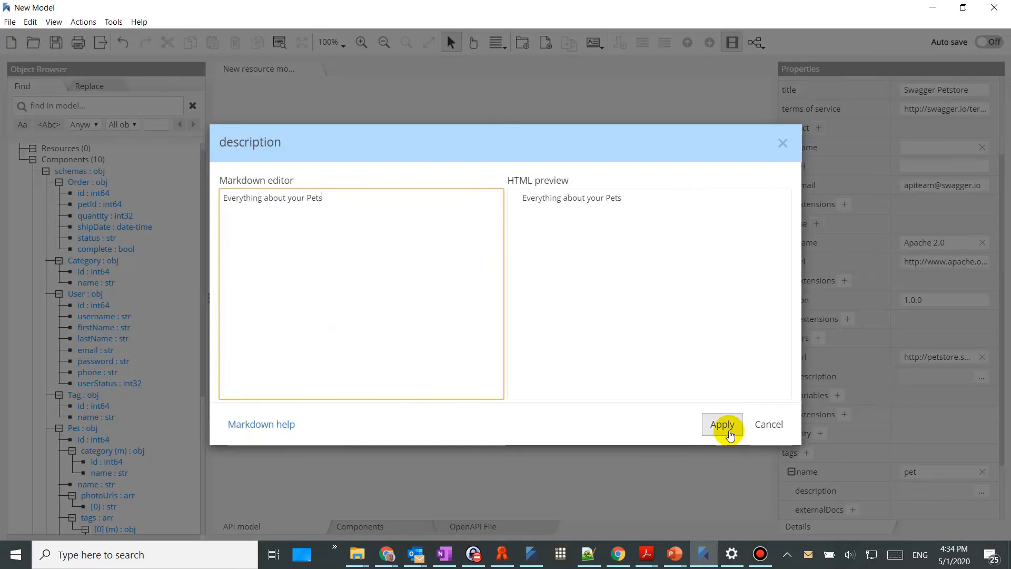
Add externalDocs to the pet tag with description 'Find out more'
{"action": "key", "text": "alt+Tab"}
{"action": "left_click_drag", "start_coordinate": [131, 447], "coordinate": [194, 444]}
{"action": "key", "text": "ctrl+c"}
{"action": "key", "text": "alt+Tab"}
{"action": "left_click", "coordinate": [854, 506]}
{"action": "scroll", "coordinate": [875, 457], "scroll_direction": "down", "scroll_amount": 3}
{"action": "left_click", "coordinate": [984, 415]}
{"action": "left_click", "coordinate": [247, 294]}
{"action": "key", "text": "ctrl+v"}
{"action": "left_click", "coordinate": [726, 422]}
{"action": "key", "text": "alt+Tab"}
{"action": "left_click_drag", "start_coordinate": [88, 458], "coordinate": [177, 458]}
{"action": "key", "text": "ctrl+c"}
{"action": "key", "text": "alt+Tab"}
{"action": "left_click", "coordinate": [937, 396]}
{"action": "key", "text": "ctrl+v"}
{"action": "key", "text": "alt+Tab"}
{"action": "scroll", "coordinate": [312, 324], "scroll_direction": "down", "scroll_amount": 3}
{"action": "key", "text": "alt+Tab"}
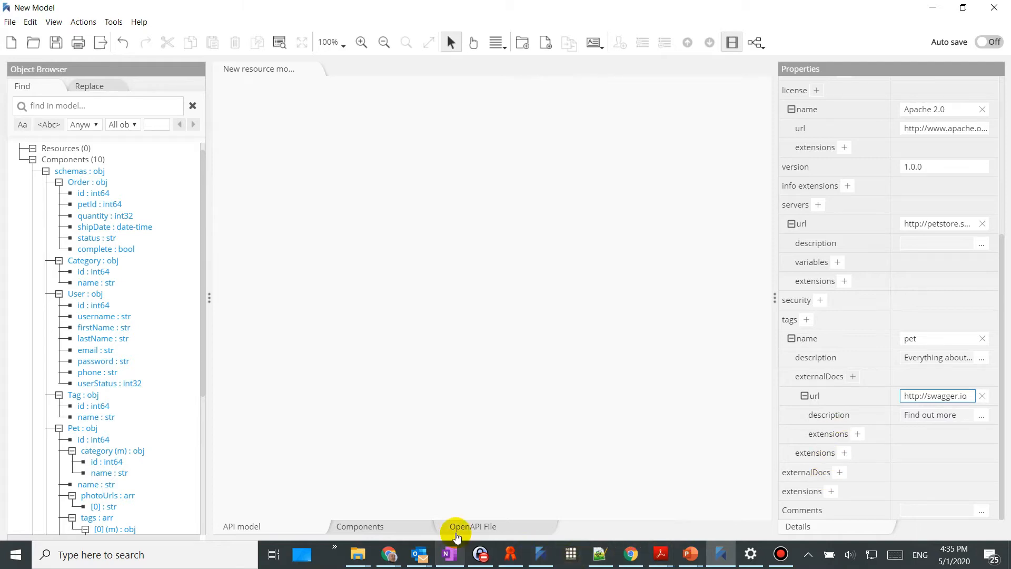
View the new model's generated OpenAPI JSON and confirm it validates
{"action": "left_click", "coordinate": [472, 527]}
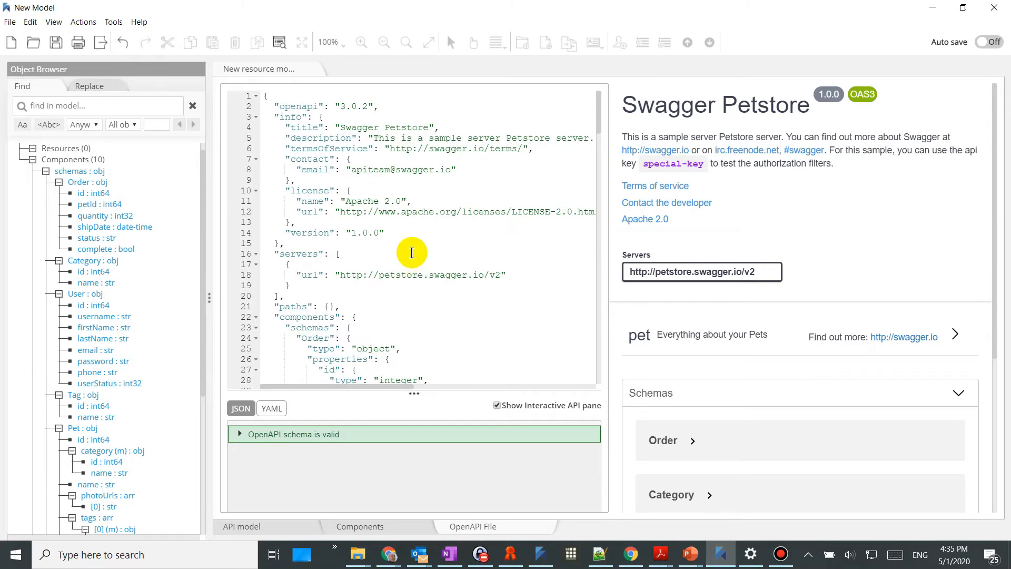
Switch back to the openapi.json page in Chrome
{"action": "key", "text": "alt+Tab"}
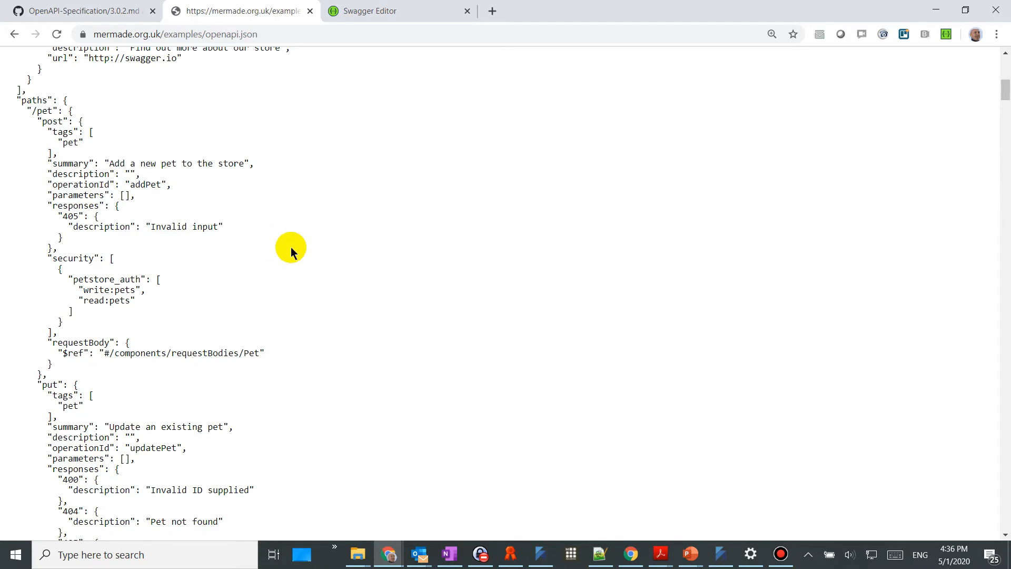
Scroll openapi.json down to the /pet/{petId} get responses 200, 400 and 404
{"action": "scroll", "coordinate": [291, 247], "scroll_direction": "down", "scroll_amount": 20}
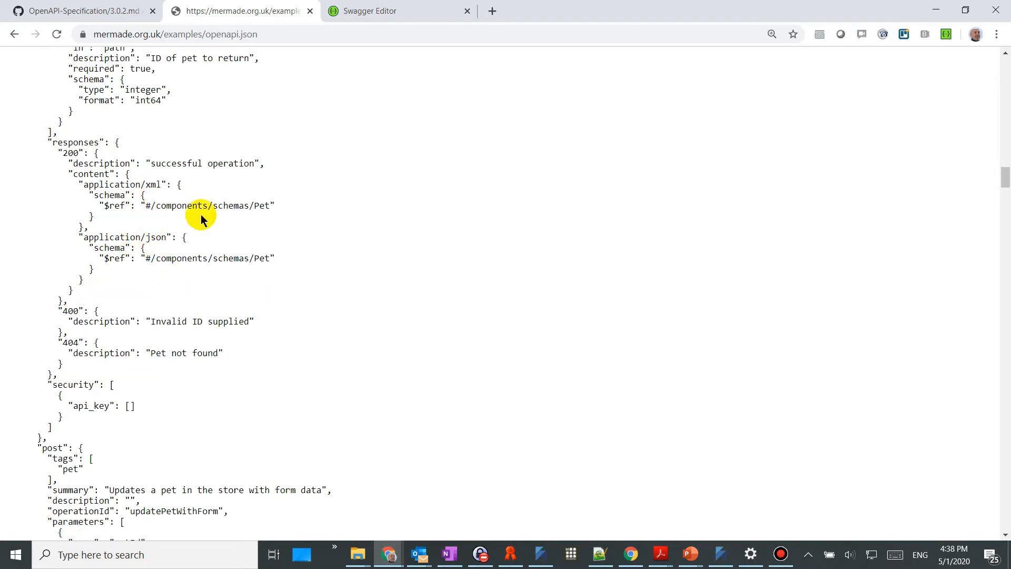
{"action": "scroll", "coordinate": [268, 253], "scroll_direction": "down", "scroll_amount": 3}
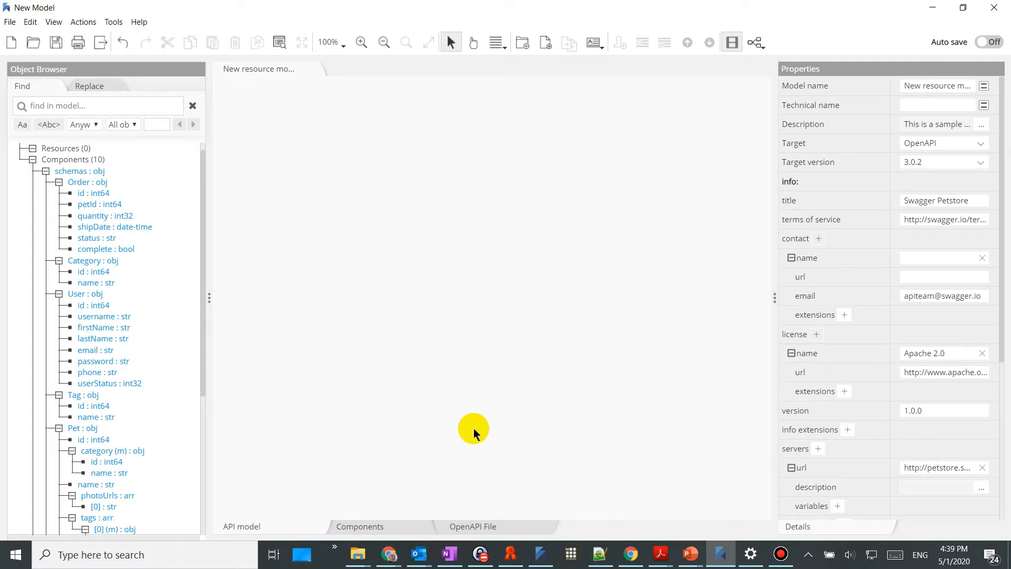
Open the Components diagram and expand schemas into Order, Category, User, Tag, Pet and ApiResponse
{"action": "left_click", "coordinate": [399, 527]}
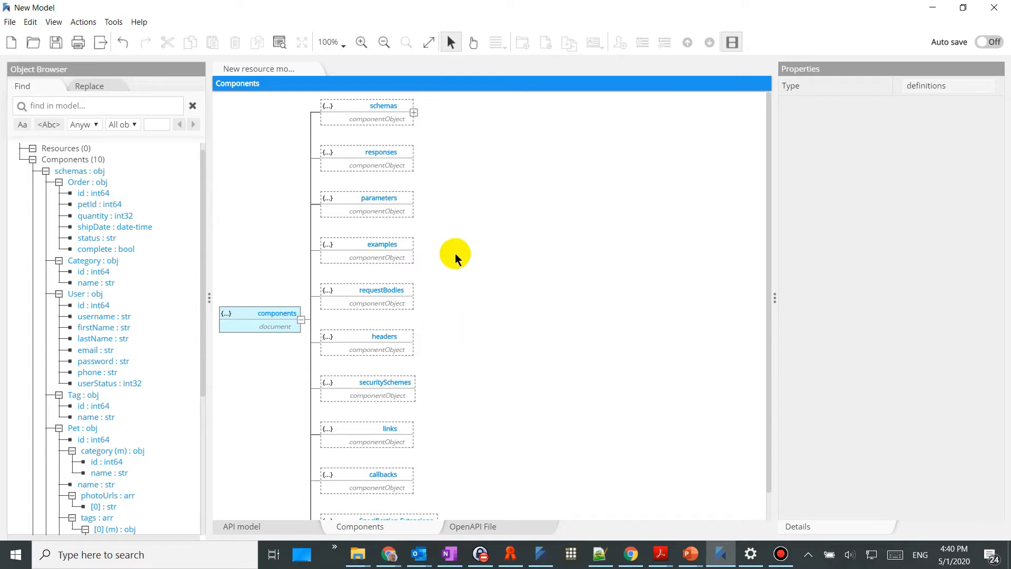
{"action": "left_click", "coordinate": [413, 113]}
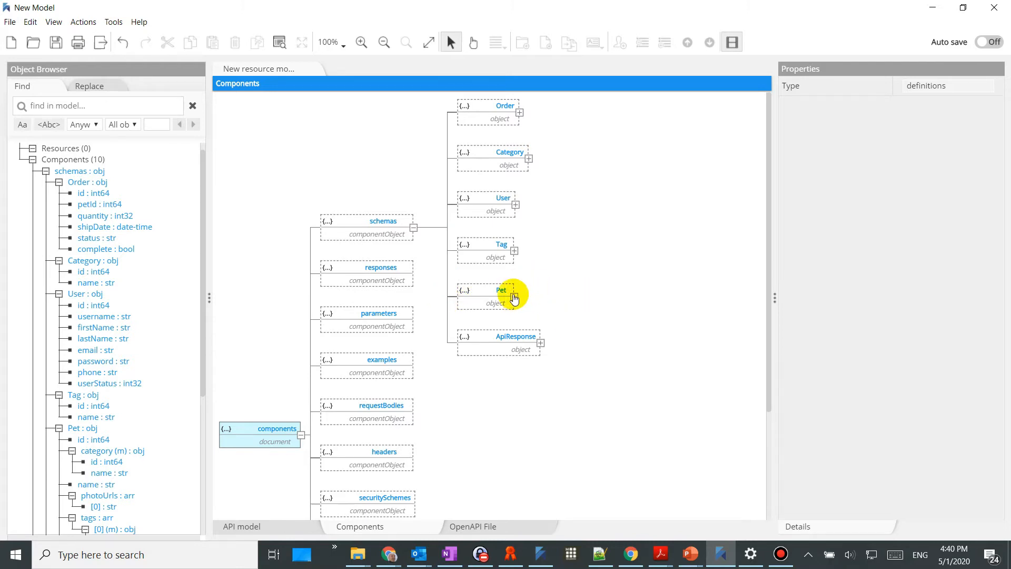
Expand the Pet schema node to reveal id, category, name, photoUrls, tags and status
{"action": "left_click", "coordinate": [514, 297]}
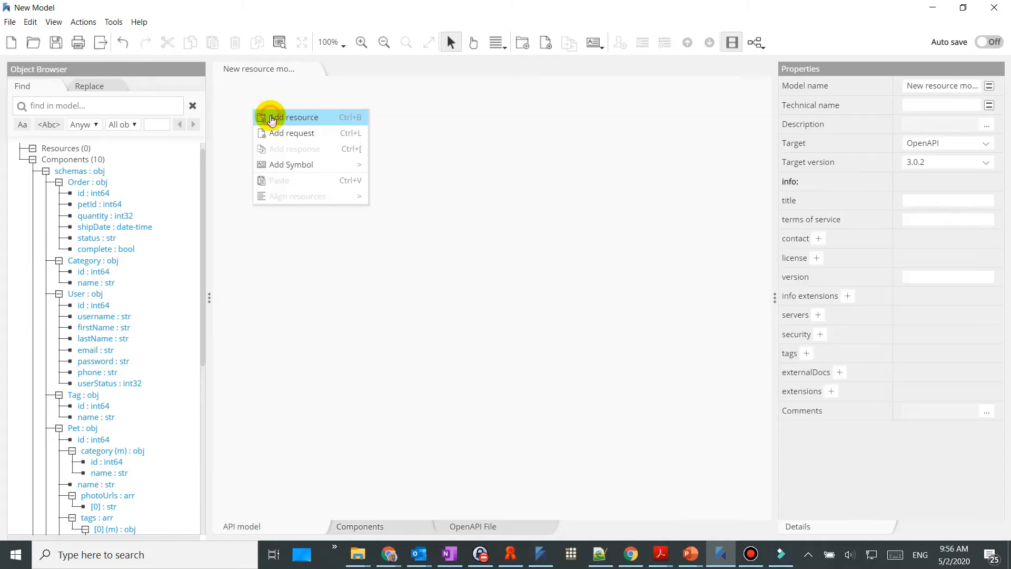
Add a /pet/{petId} resource with a get request tagged 'pet', summary 'Find pet by ID'
{"action": "left_click", "coordinate": [266, 116]}
{"action": "right_click", "coordinate": [266, 137]}
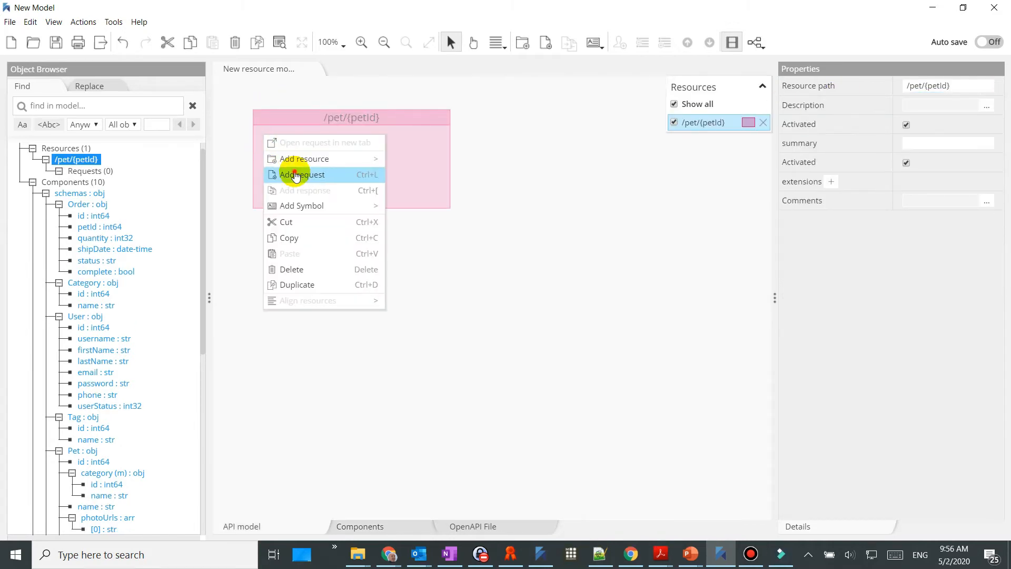
{"action": "left_click", "coordinate": [295, 176]}
{"action": "left_click", "coordinate": [806, 238]}
{"action": "left_click", "coordinate": [927, 258]}
{"action": "type", "text": "pet"}
{"action": "left_click", "coordinate": [919, 276]}
{"action": "type", "text": "Find pet by ID"}
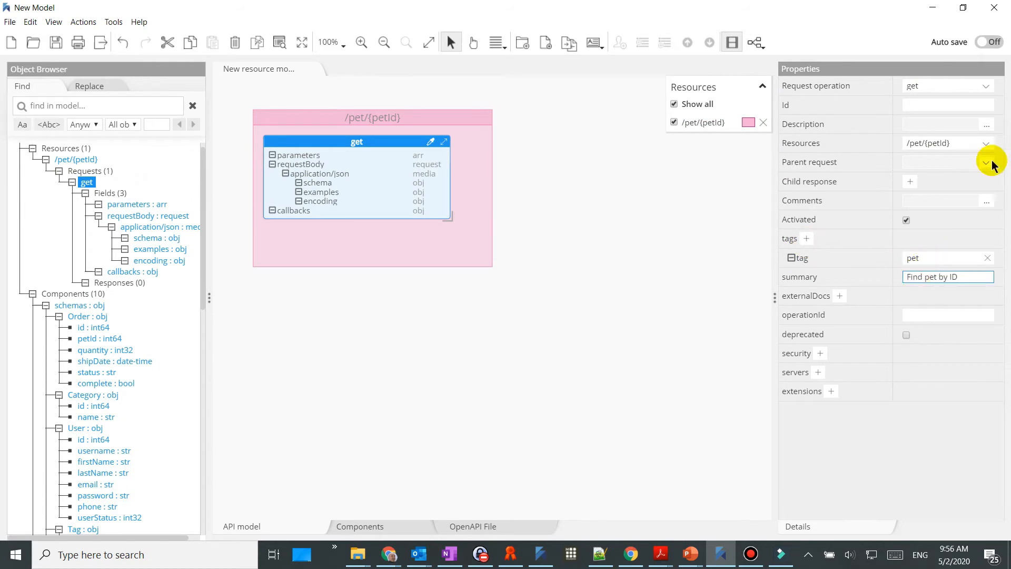
{"action": "left_click", "coordinate": [986, 124]}
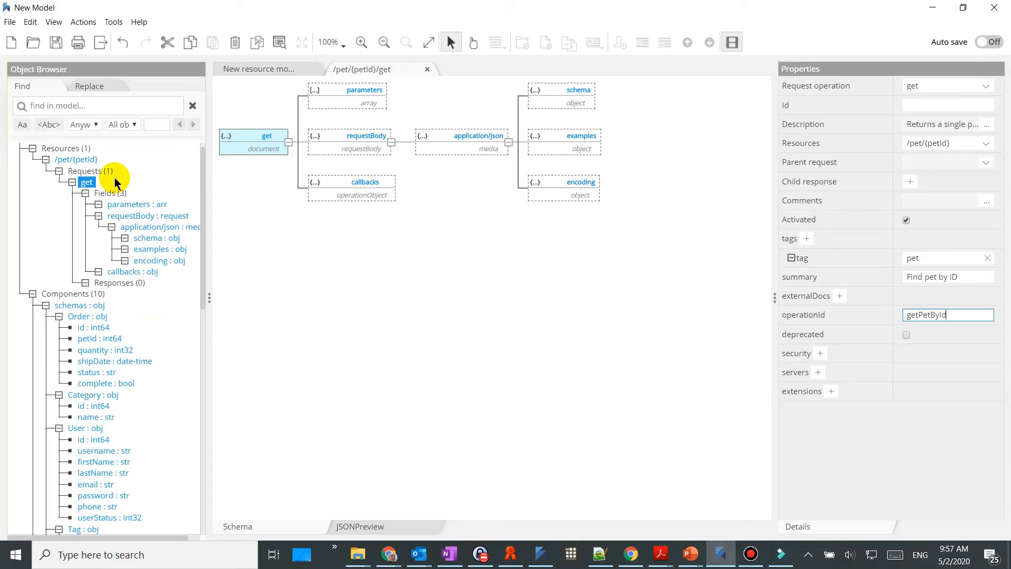
Add a path parameter named petId described as 'ID of pet to return'
{"action": "right_click", "coordinate": [346, 100]}
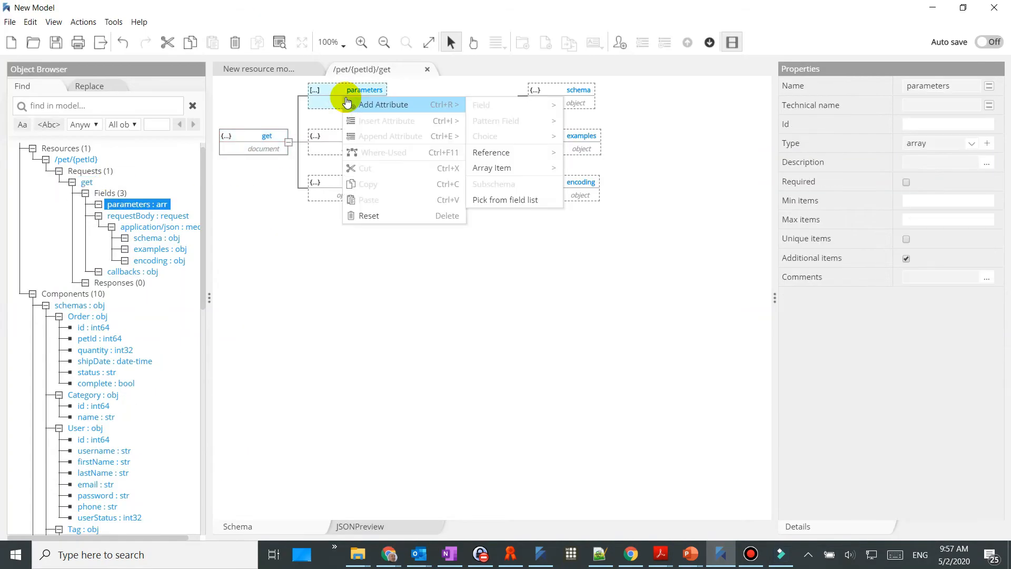
{"action": "mouse_move", "coordinate": [541, 167]}
{"action": "left_click", "coordinate": [613, 480]}
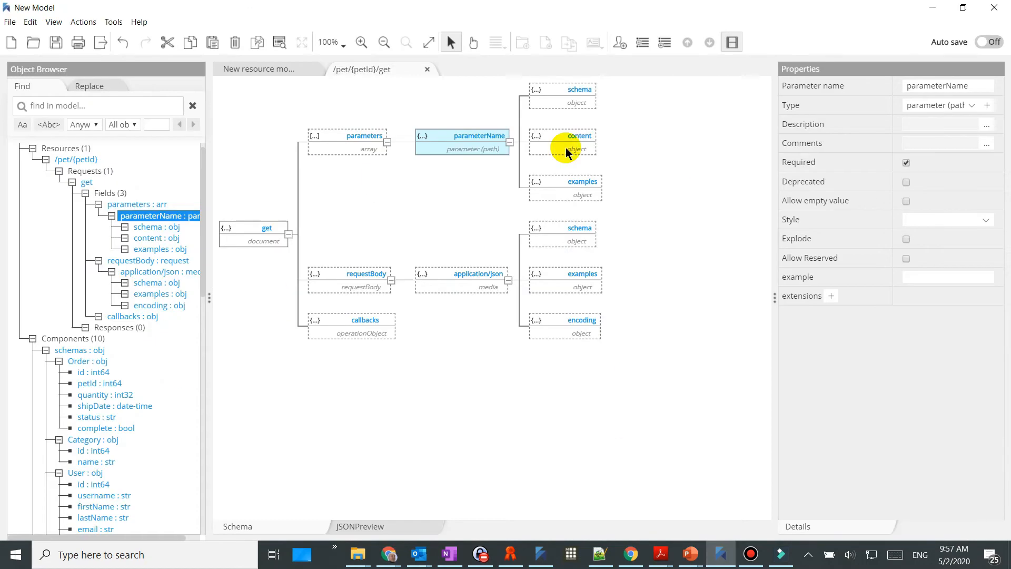
{"action": "double_click", "coordinate": [977, 86]}
{"action": "type", "text": "petId"}
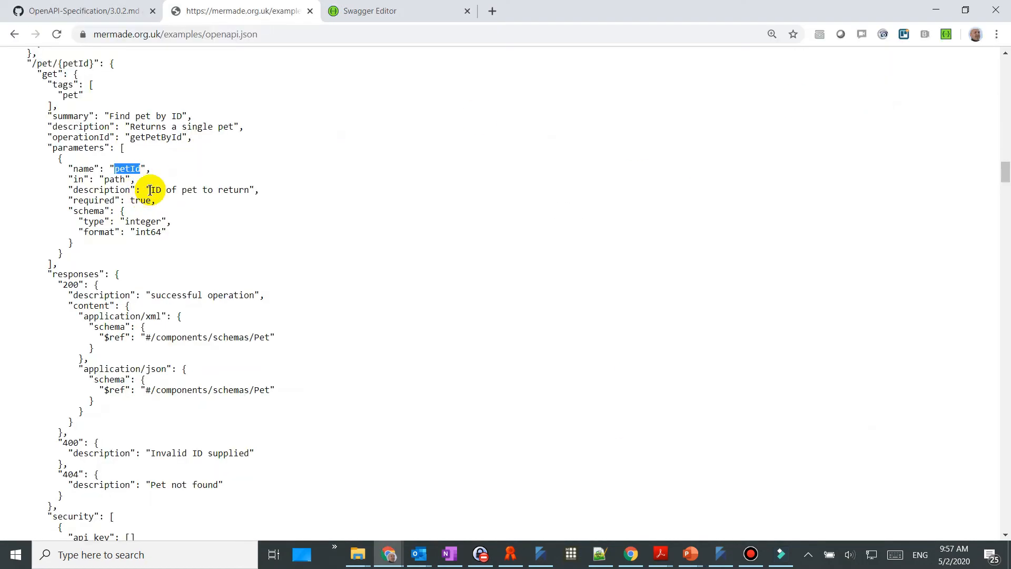
{"action": "left_click_drag", "start_coordinate": [150, 189], "coordinate": [248, 188]}
{"action": "key", "text": "ctrl+c"}
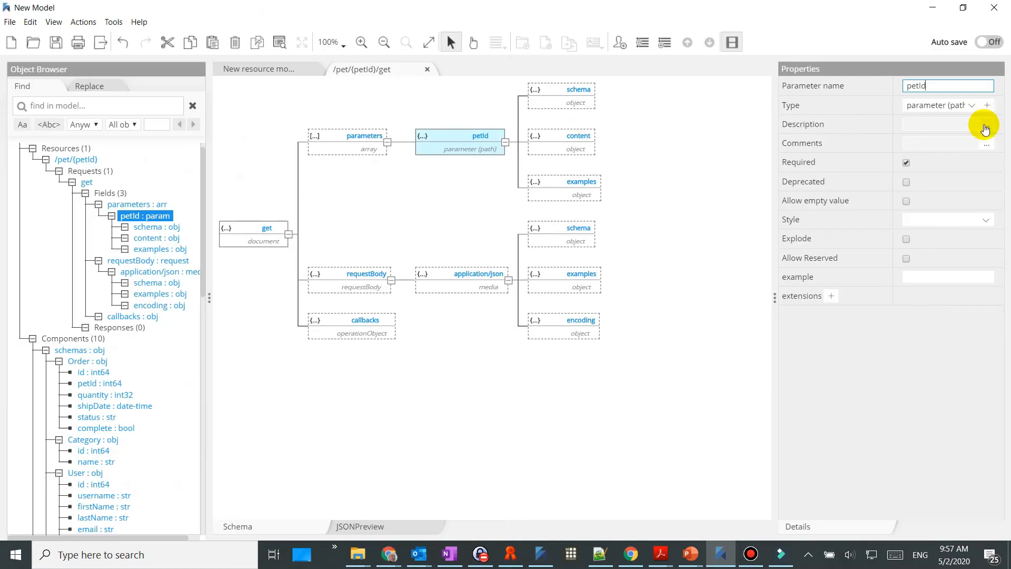
{"action": "left_click", "coordinate": [985, 129]}
{"action": "key", "text": "ctrl+v"}
{"action": "left_click", "coordinate": [722, 422]}
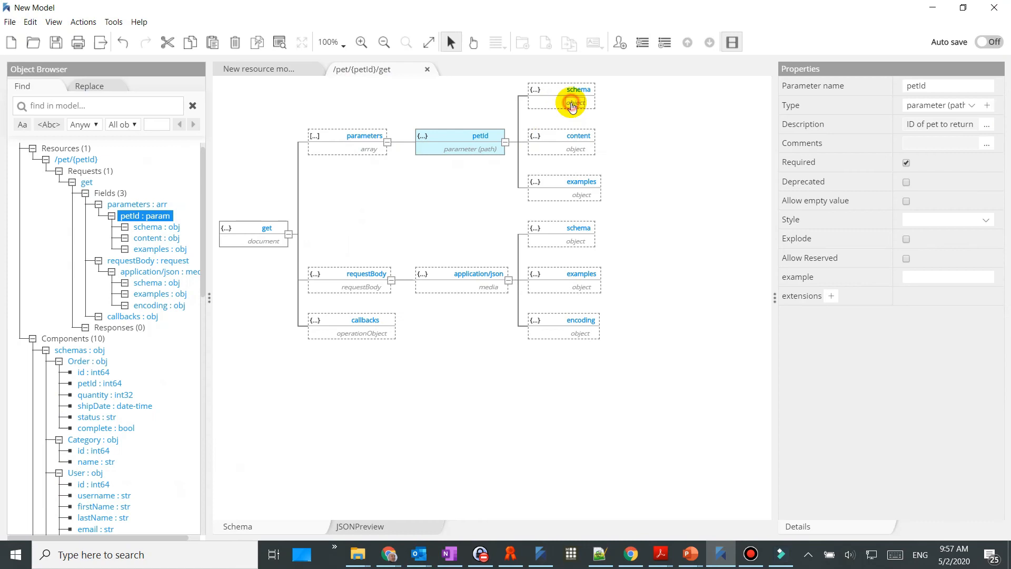
Set the petId parameter schema to integer with int64 format
{"action": "left_click", "coordinate": [572, 105]}
{"action": "left_click", "coordinate": [621, 153]}
{"action": "left_click", "coordinate": [889, 160]}
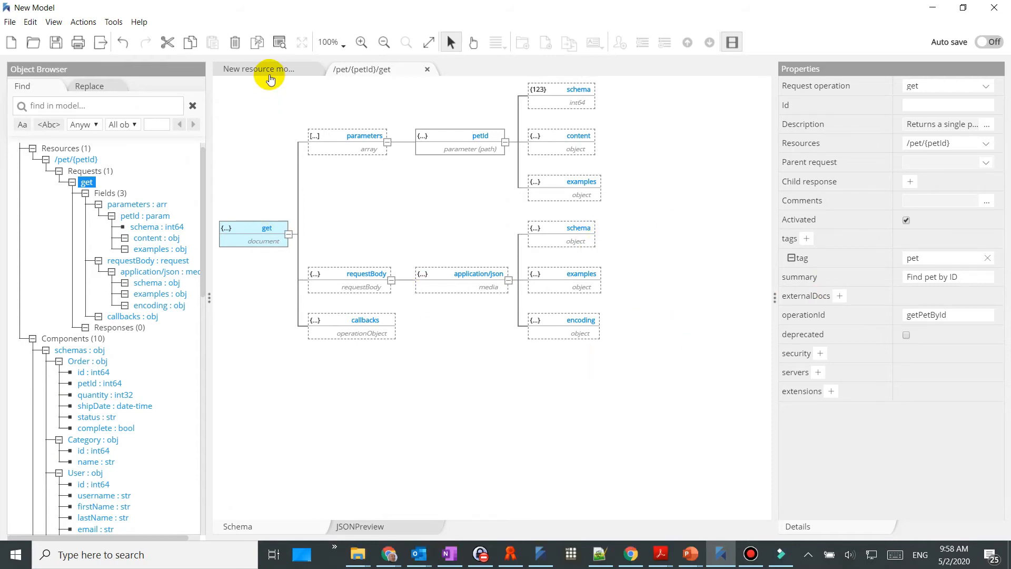
{"action": "left_click", "coordinate": [266, 70]}
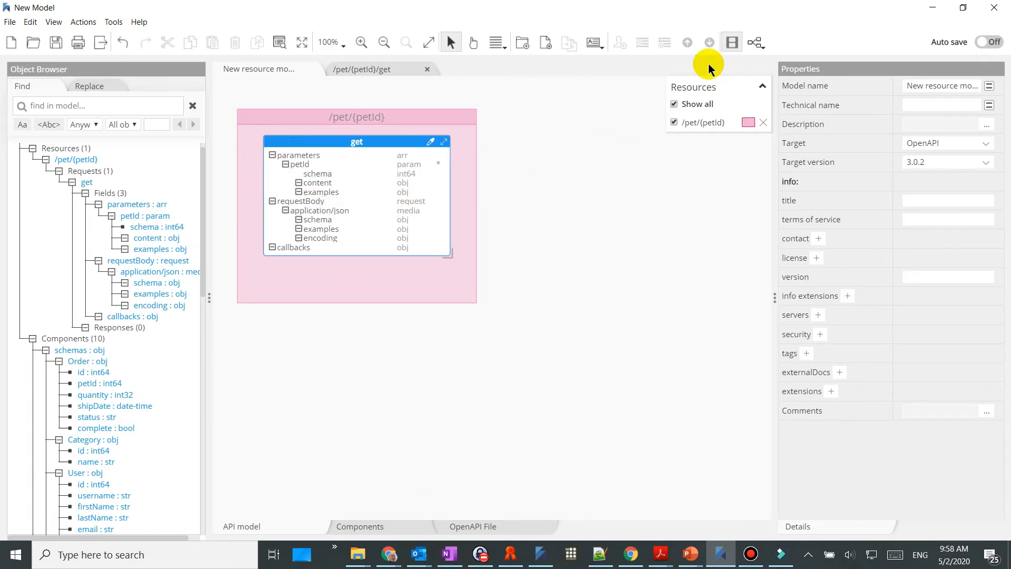
Add a 200 (OK) response to the get request described as 'successful operation'
{"action": "left_click", "coordinate": [730, 42]}
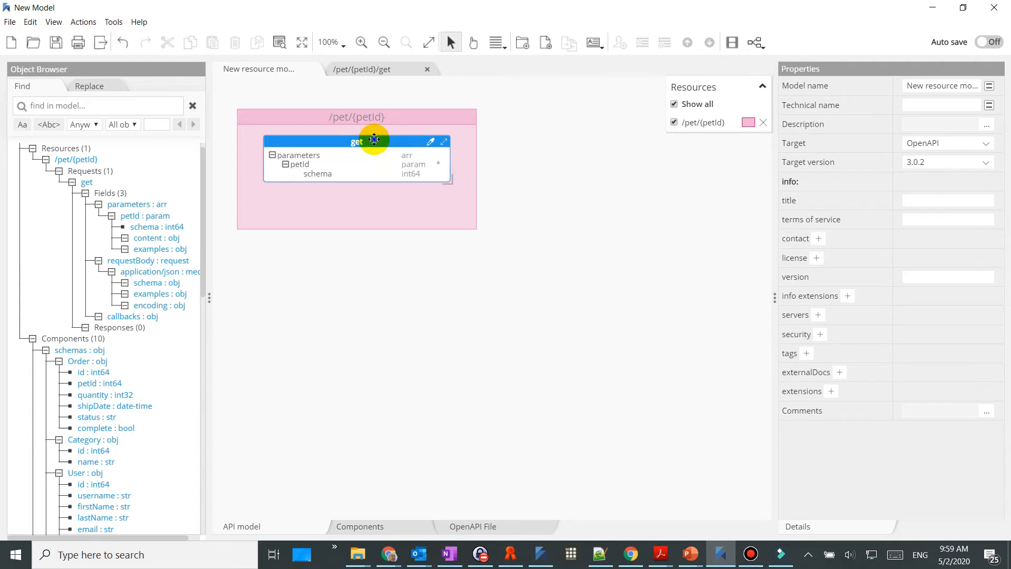
{"action": "right_click", "coordinate": [376, 145]}
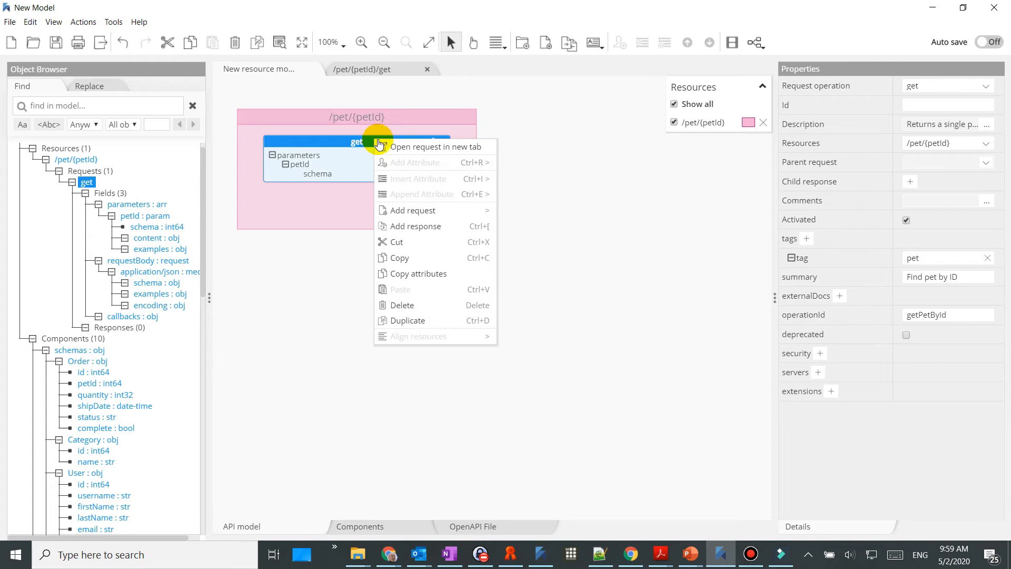
{"action": "mouse_move", "coordinate": [412, 214]}
{"action": "left_click", "coordinate": [416, 226]}
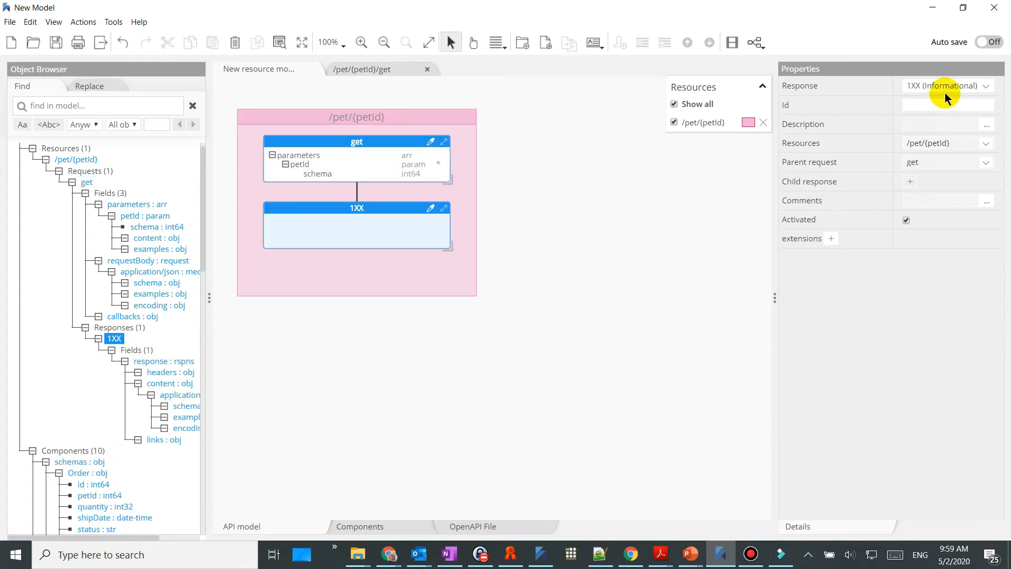
{"action": "left_click", "coordinate": [951, 191]}
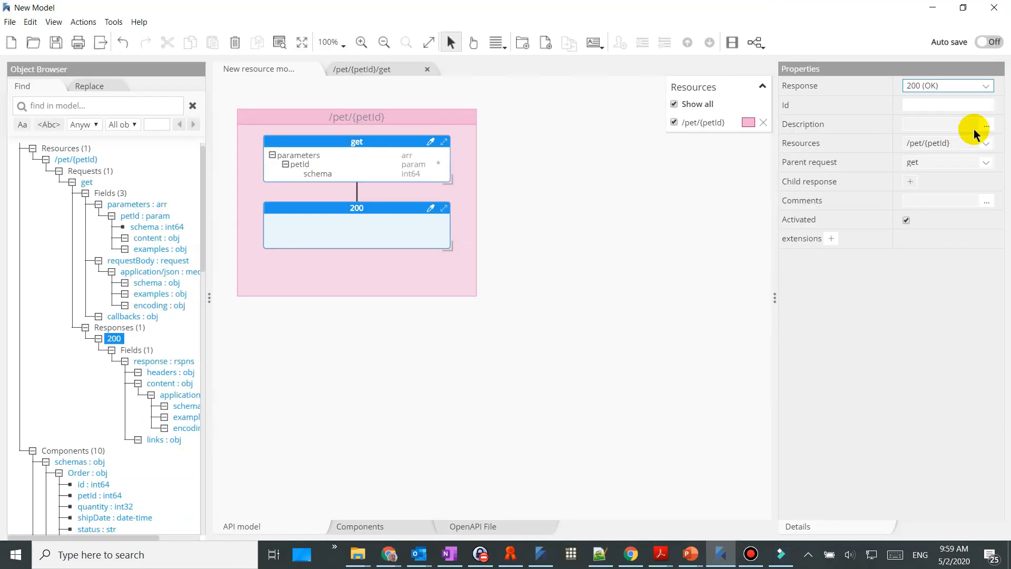
{"action": "left_click", "coordinate": [986, 124]}
{"action": "type", "text": "successful operation"}
{"action": "left_click", "coordinate": [743, 423]}
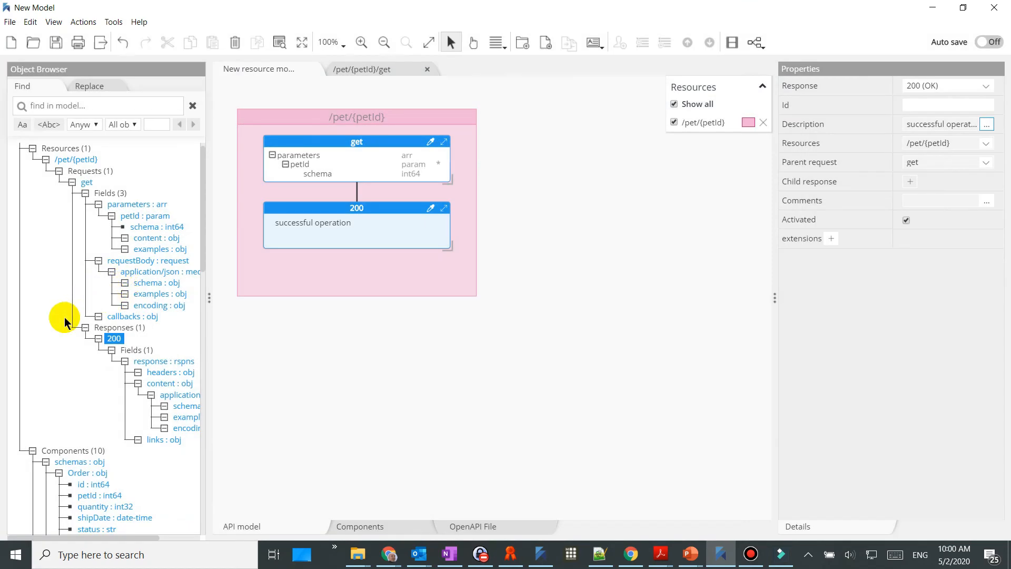
Add an application/xml media type alongside application/json in the 200 response content
{"action": "double_click", "coordinate": [382, 208]}
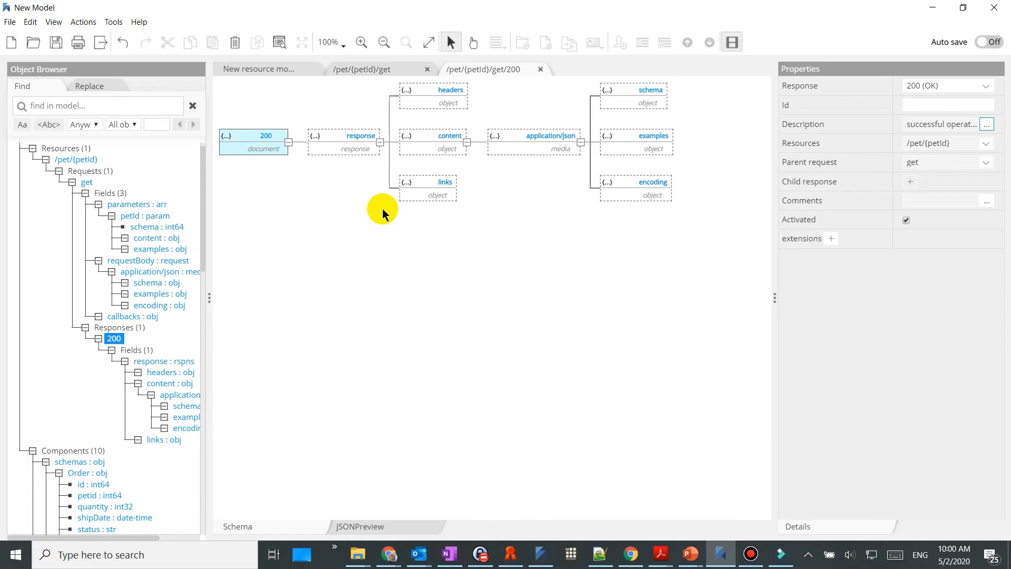
{"action": "left_click", "coordinate": [509, 148]}
{"action": "left_click", "coordinate": [641, 45]}
{"action": "double_click", "coordinate": [536, 131]}
{"action": "type", "text": "application/xml"}
{"action": "left_click", "coordinate": [633, 97]}
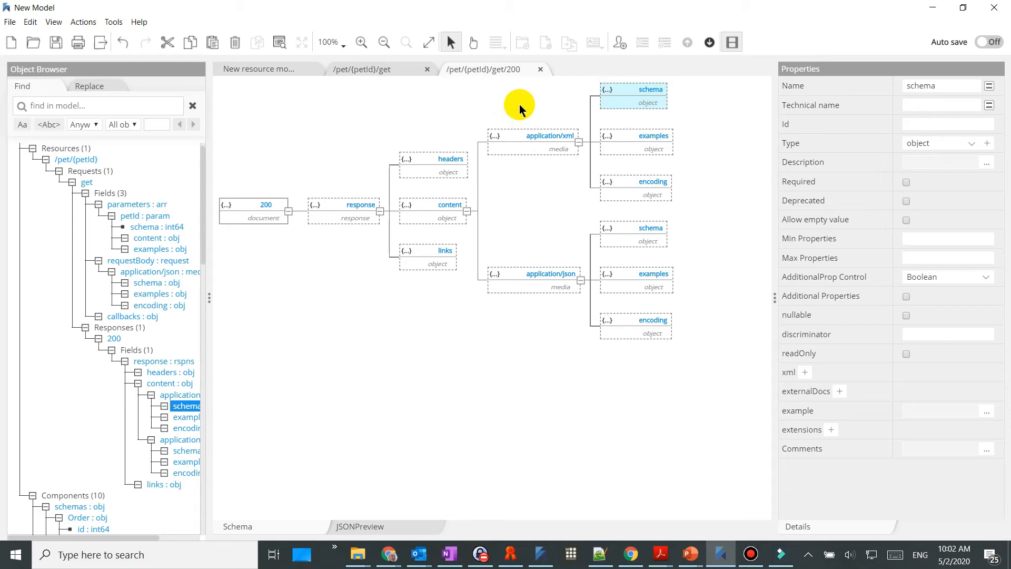
Make the 200 response's application/xml schema reference the Pet component
{"action": "left_click", "coordinate": [619, 95]}
{"action": "right_click", "coordinate": [619, 95]}
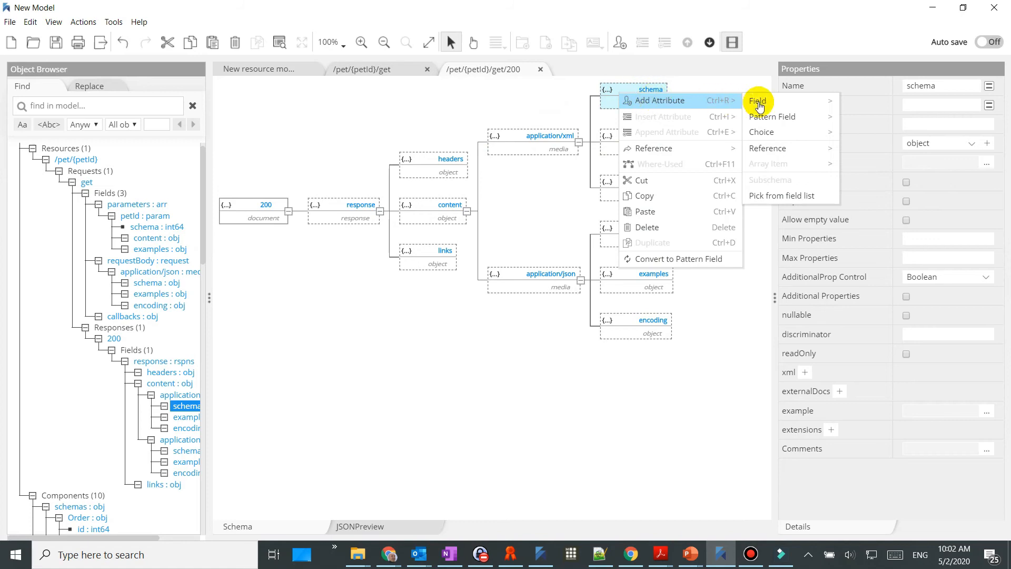
{"action": "mouse_move", "coordinate": [781, 125]}
{"action": "mouse_move", "coordinate": [787, 148]}
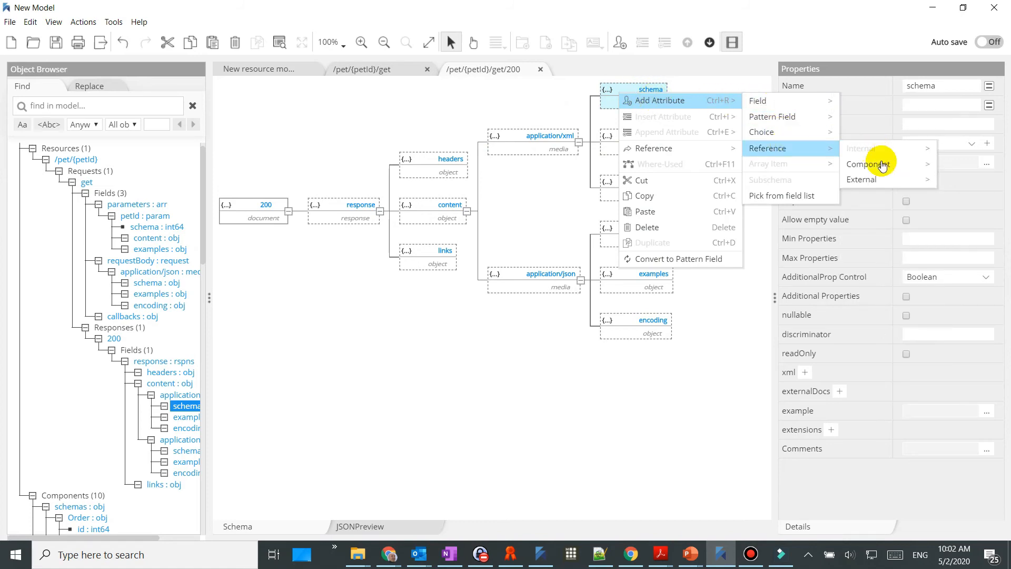
{"action": "mouse_move", "coordinate": [878, 166]}
{"action": "left_click", "coordinate": [802, 228]}
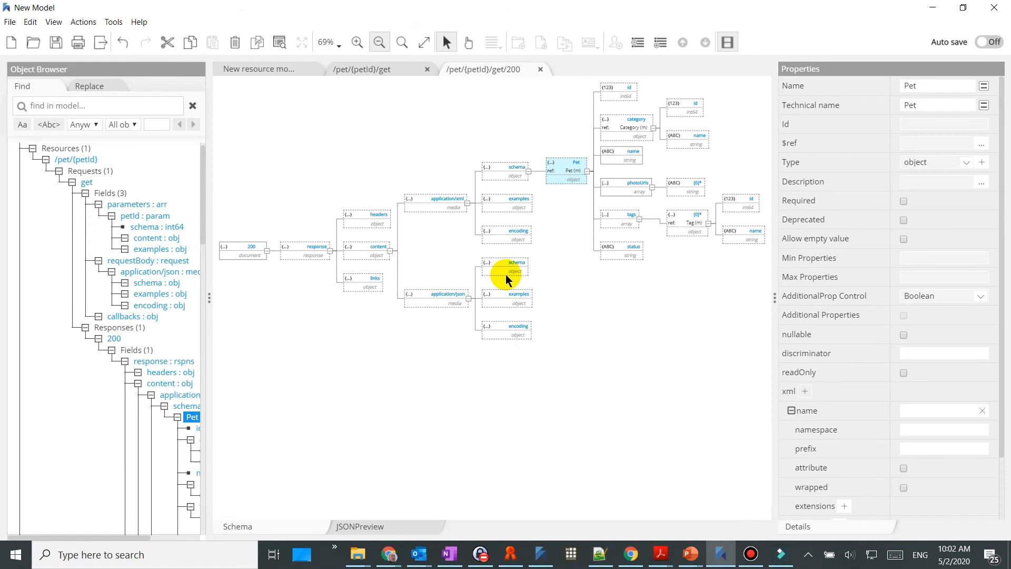
Add a Pet component reference to the application/json schema
{"action": "right_click", "coordinate": [506, 269]}
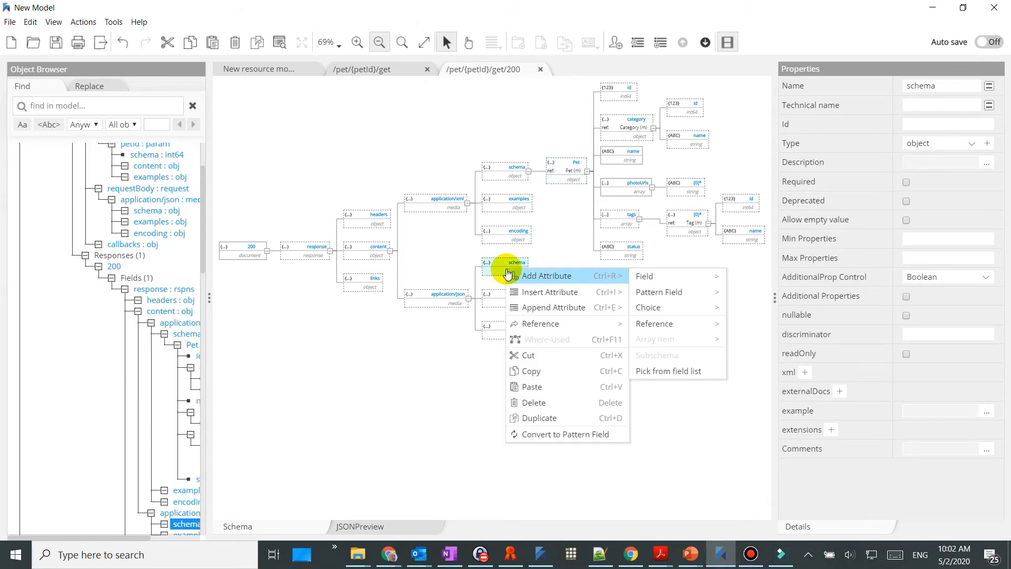
{"action": "mouse_move", "coordinate": [697, 329]}
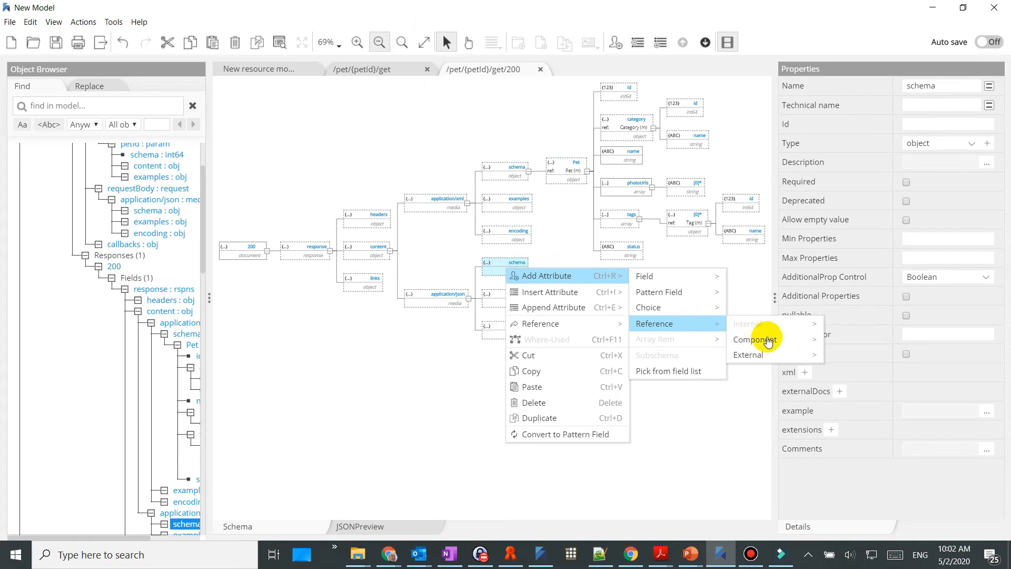
{"action": "mouse_move", "coordinate": [762, 356]}
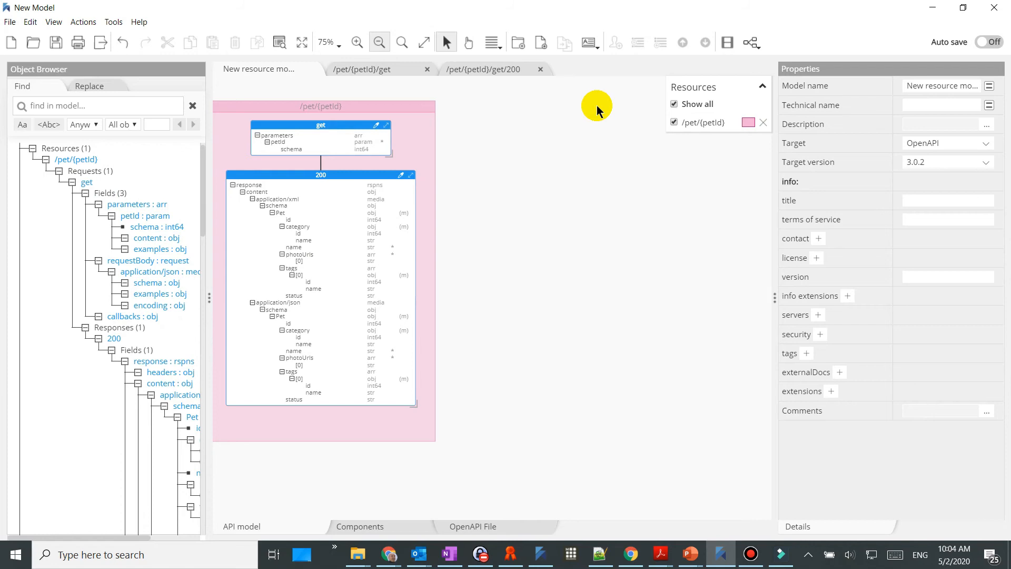
Add a 400 Bad Request response to get with description 'Invalid ID supplied'
{"action": "right_click", "coordinate": [368, 124]}
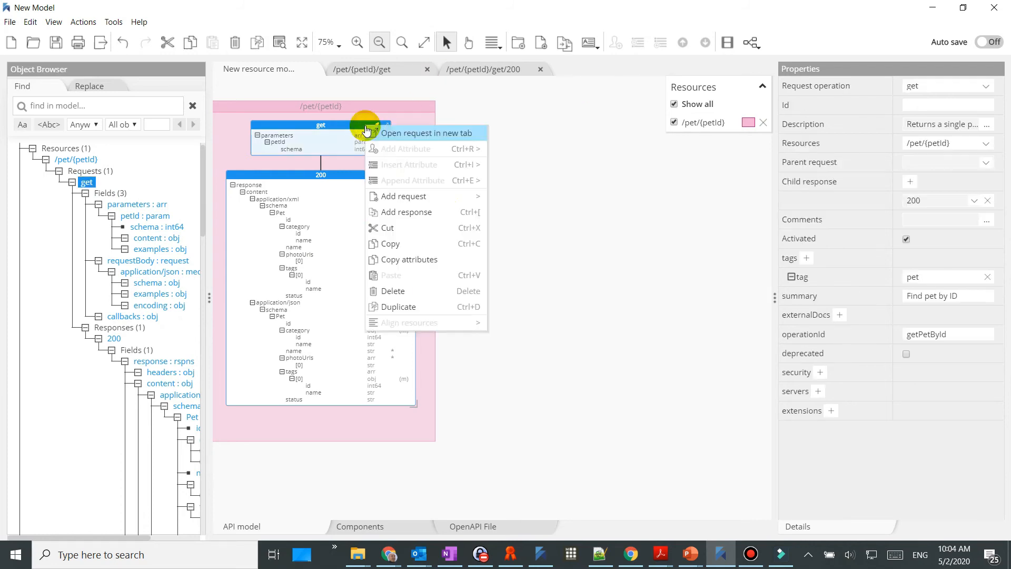
{"action": "left_click", "coordinate": [447, 210]}
{"action": "left_click", "coordinate": [947, 85]}
{"action": "scroll", "coordinate": [950, 292], "scroll_direction": "up", "scroll_amount": 2}
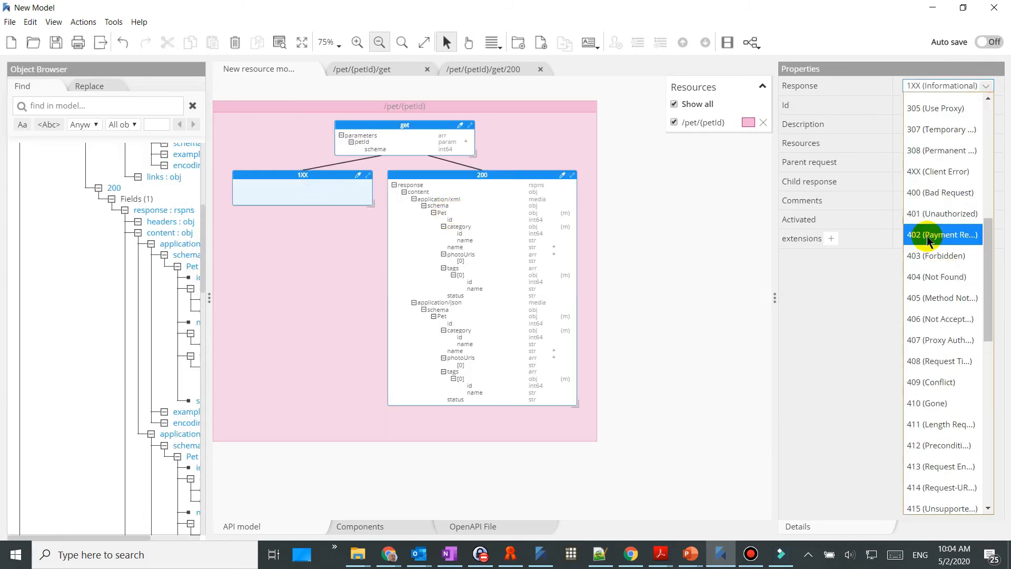
{"action": "left_click", "coordinate": [969, 232]}
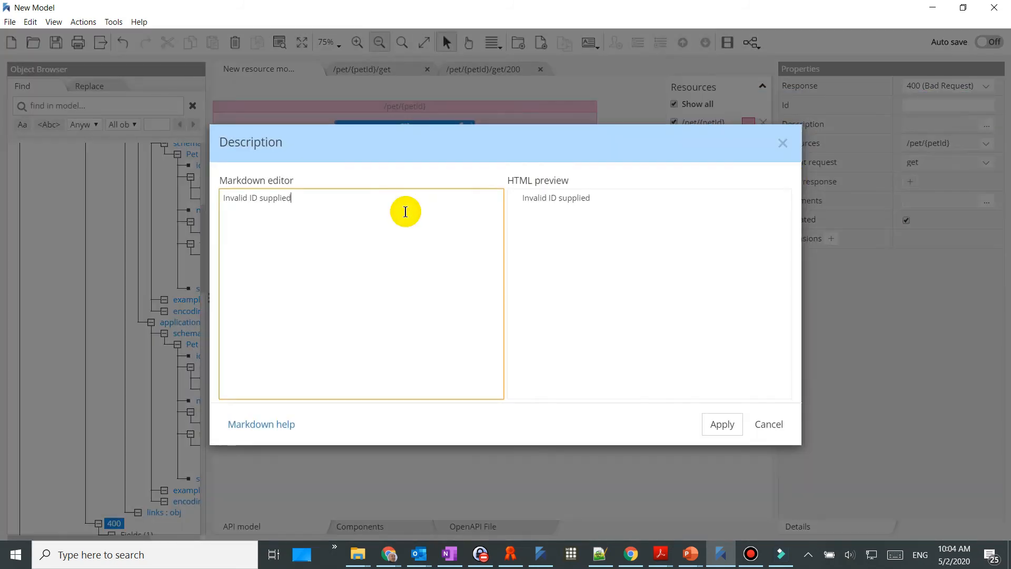
{"action": "left_click", "coordinate": [720, 422]}
Add a 404 Not Found response to get, described as 'Pet not found'
{"action": "right_click", "coordinate": [408, 125]}
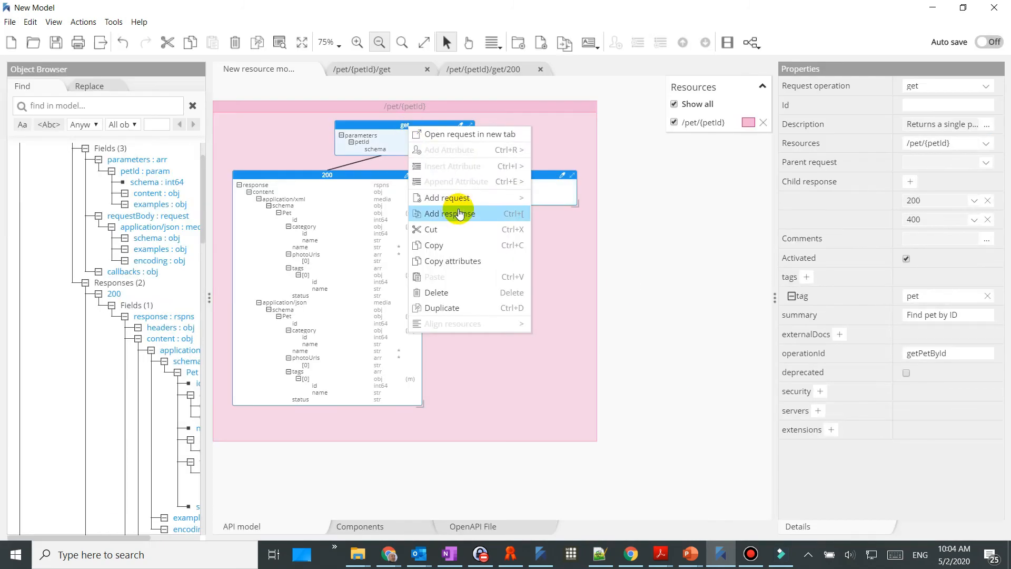
{"action": "left_click", "coordinate": [457, 212]}
{"action": "left_click", "coordinate": [968, 85]}
{"action": "scroll", "coordinate": [964, 200], "scroll_direction": "down", "scroll_amount": 7}
{"action": "left_click", "coordinate": [965, 271]}
{"action": "left_click", "coordinate": [987, 129]}
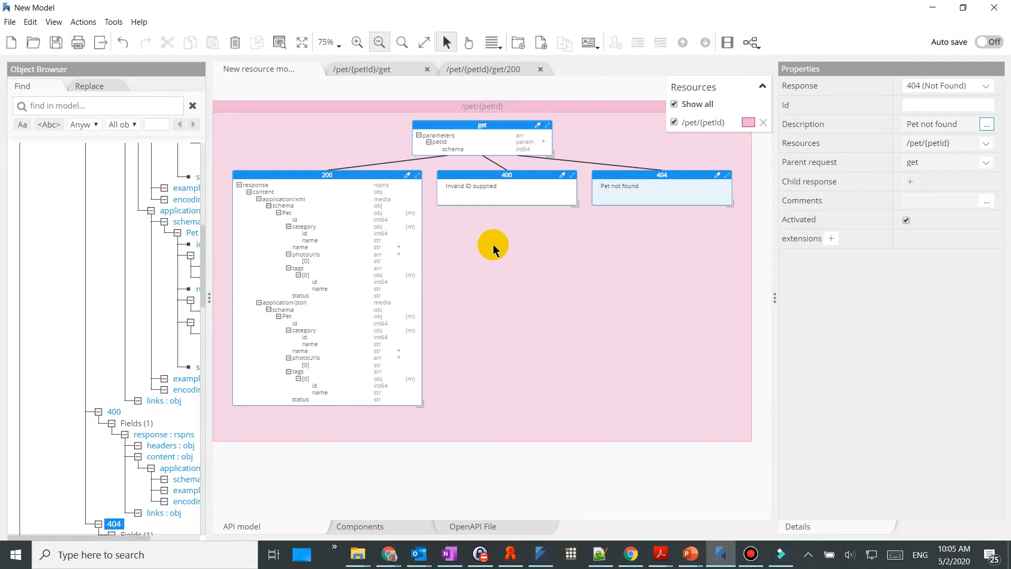
{"action": "left_click", "coordinate": [754, 42]}
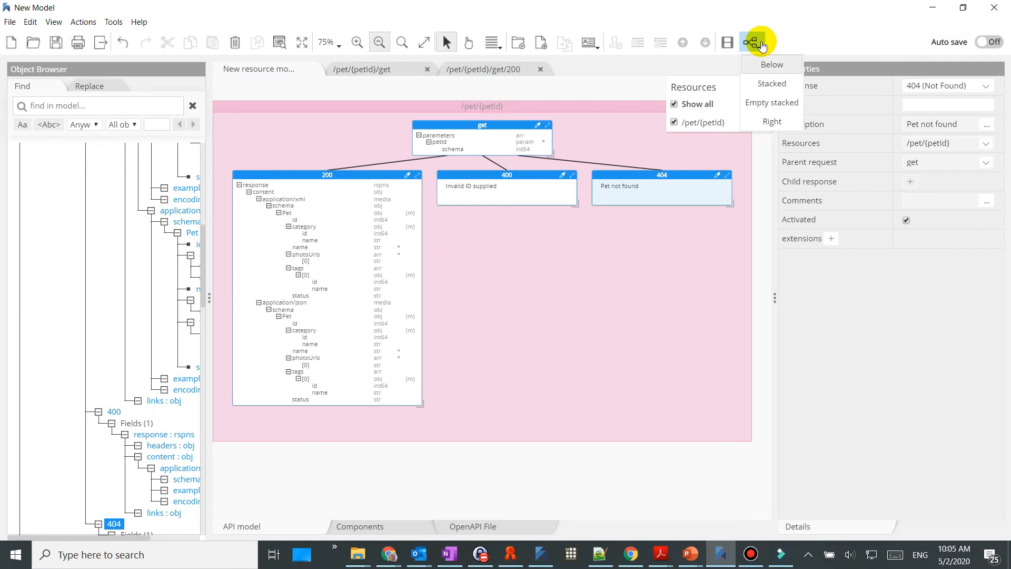
Try the Stacked and Empty stacked diagram layouts, then settle on Right
{"action": "left_click", "coordinate": [756, 84]}
{"action": "left_click", "coordinate": [751, 42]}
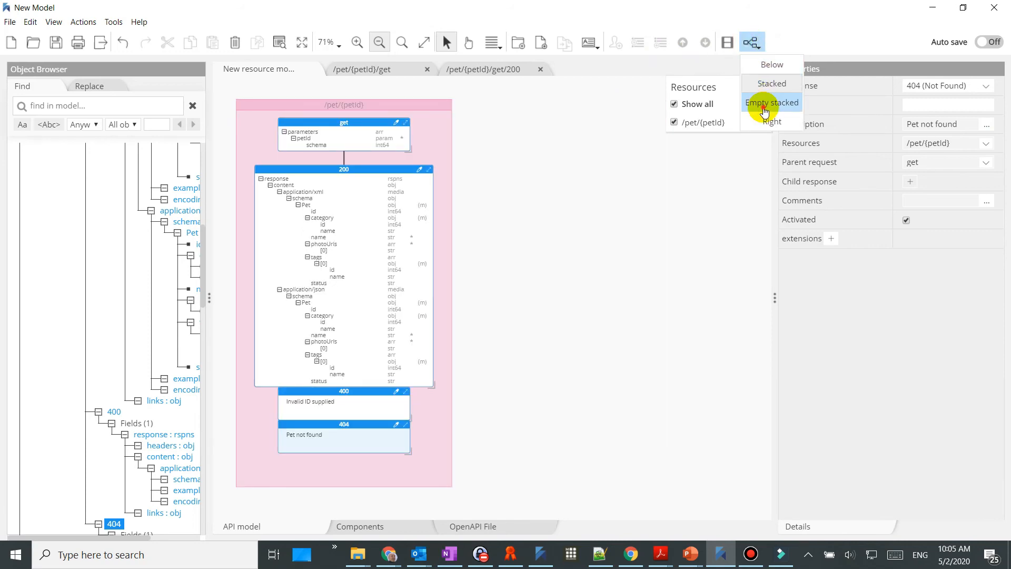
{"action": "left_click", "coordinate": [765, 115]}
{"action": "left_click", "coordinate": [751, 42]}
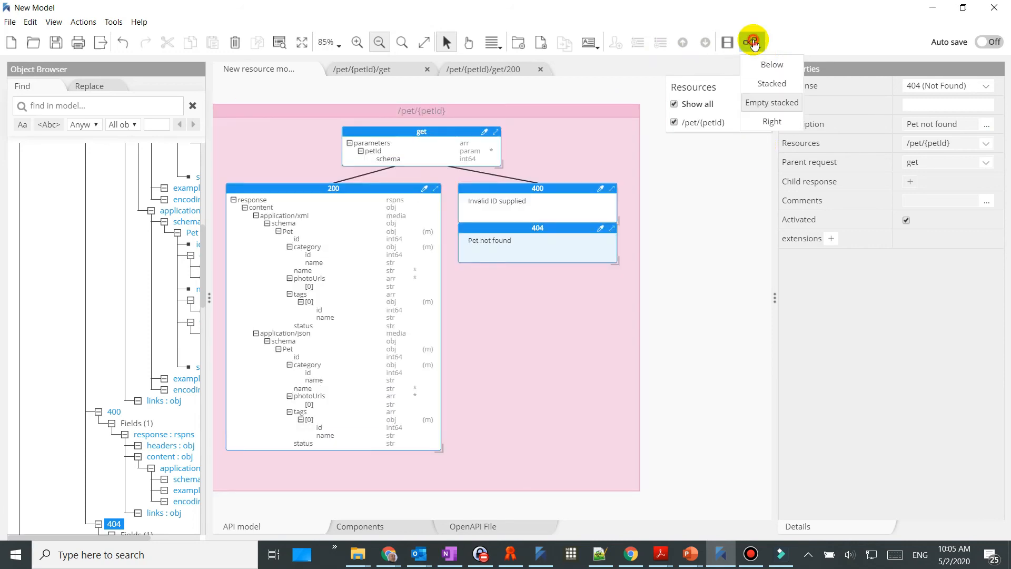
{"action": "left_click", "coordinate": [764, 123]}
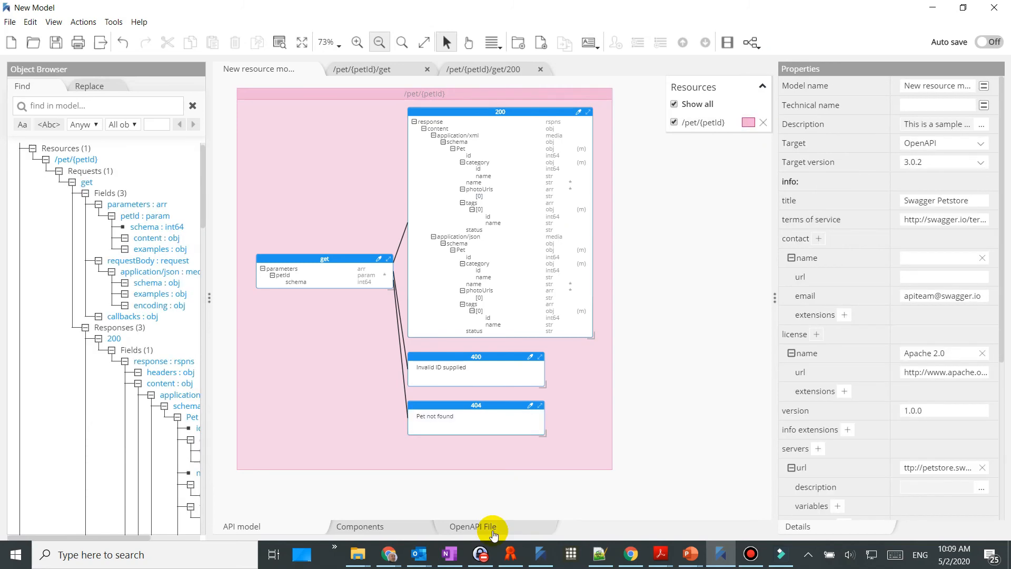
Show the generated OpenAPI file as JSON and expand the pet operations preview
{"action": "left_click", "coordinate": [492, 528]}
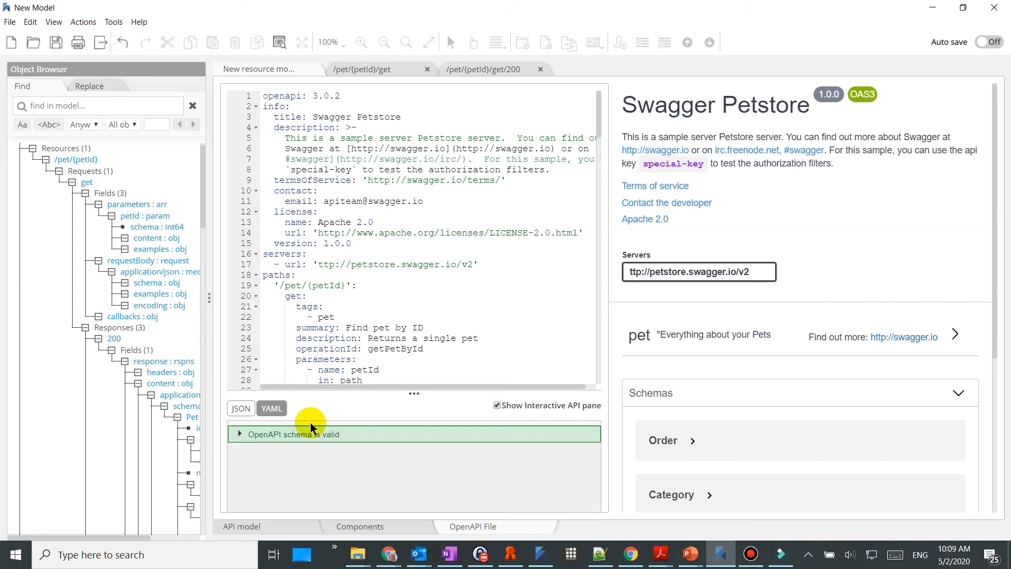
{"action": "left_click", "coordinate": [234, 410]}
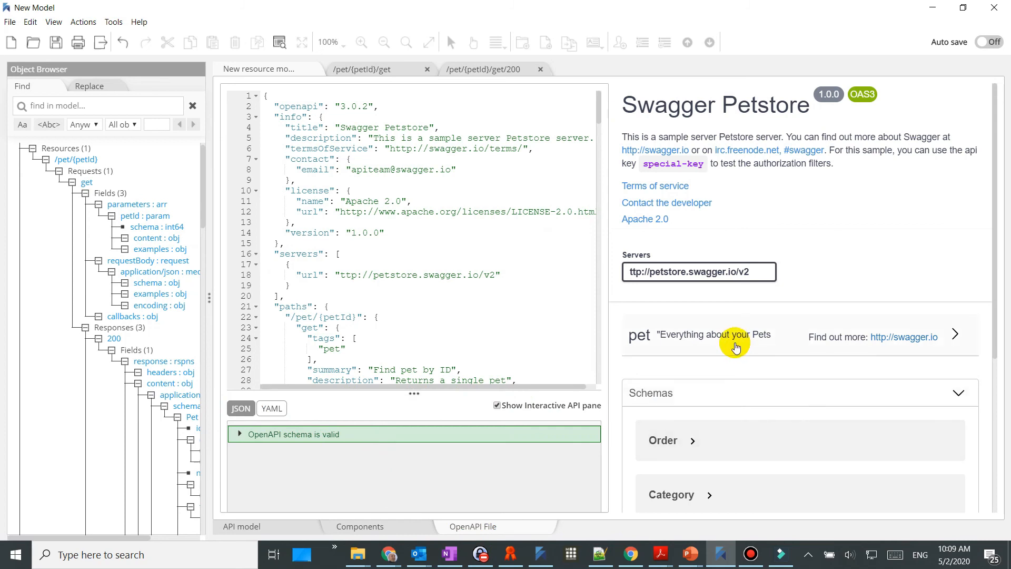
{"action": "left_click", "coordinate": [736, 347]}
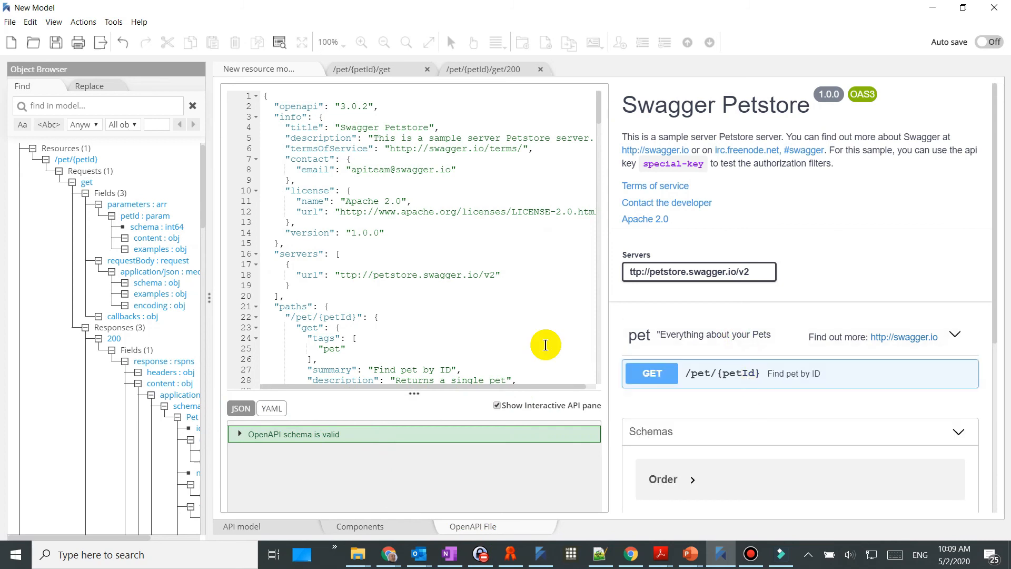
Copy all the JSON into Swagger Editor, keeping it as JSON rather than YAML
{"action": "left_click", "coordinate": [400, 288]}
{"action": "key", "text": "ctrl+a"}
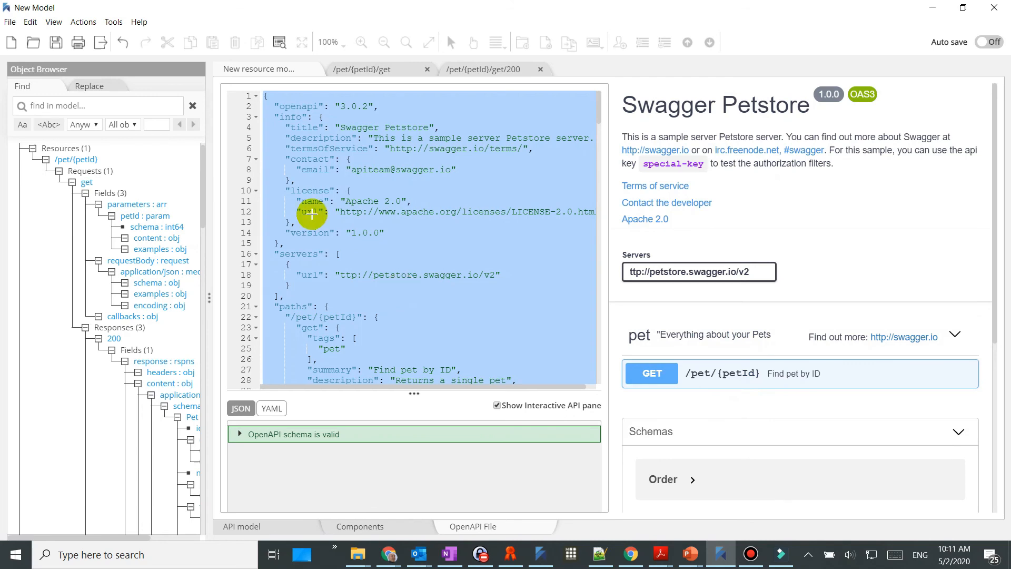
{"action": "key", "text": "alt+Tab"}
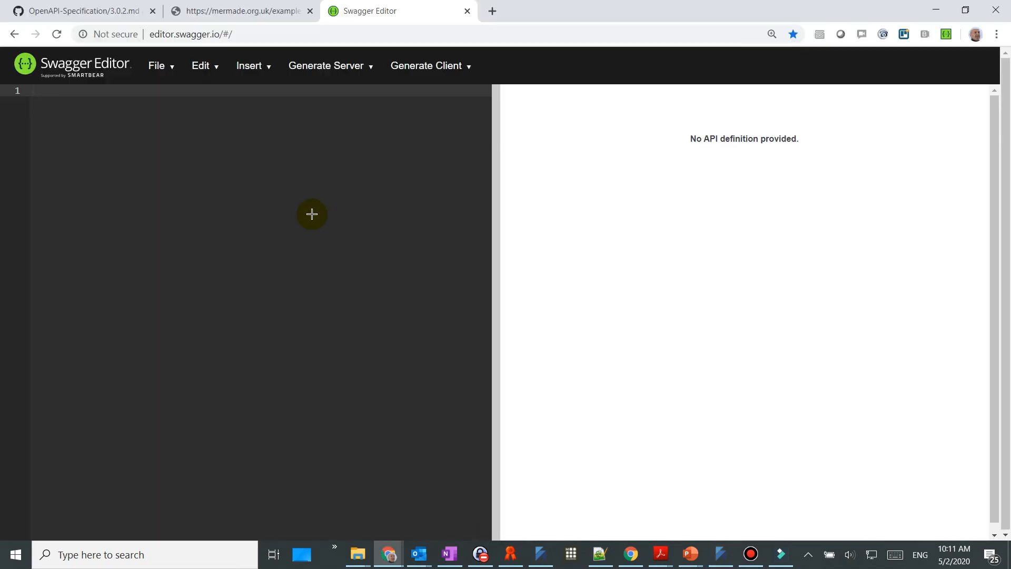
{"action": "key", "text": "ctrl+v"}
{"action": "left_click", "coordinate": [638, 107]}
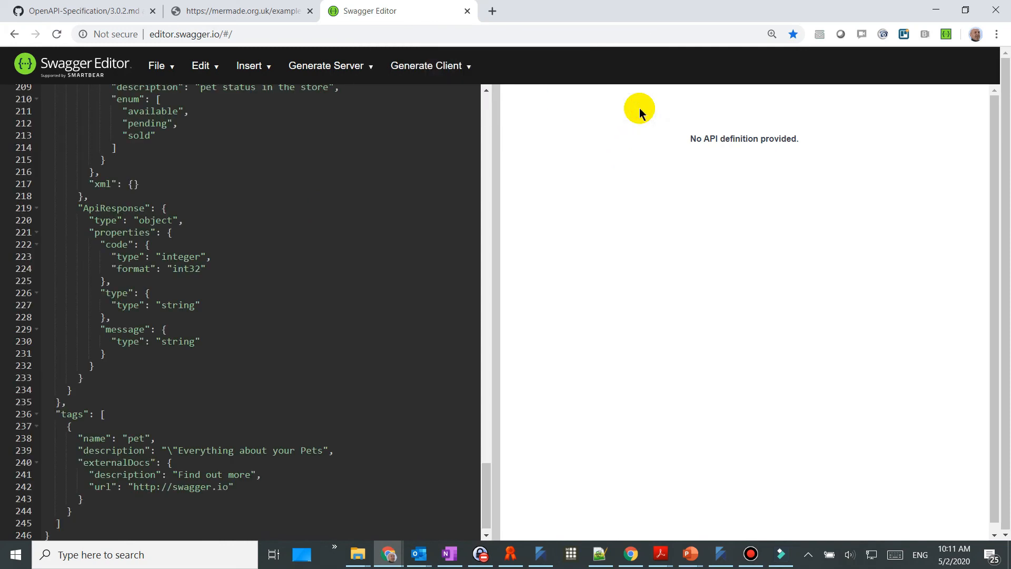
{"action": "key", "text": "alt+Tab"}
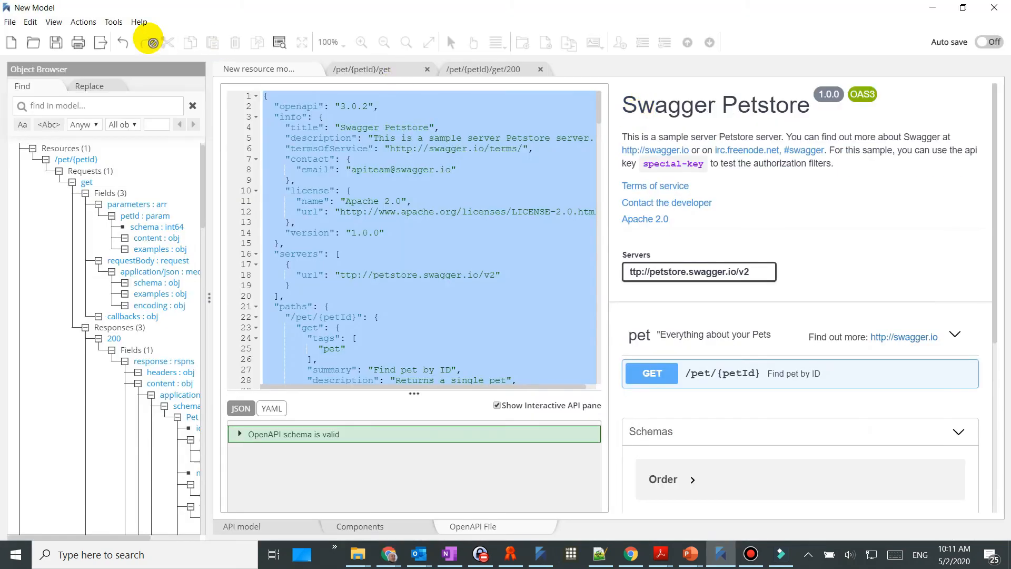
Move /pets/{petId} up three places to the top of the resource list
{"action": "left_click", "coordinate": [113, 23]}
{"action": "mouse_move", "coordinate": [158, 38]}
{"action": "mouse_move", "coordinate": [272, 102]}
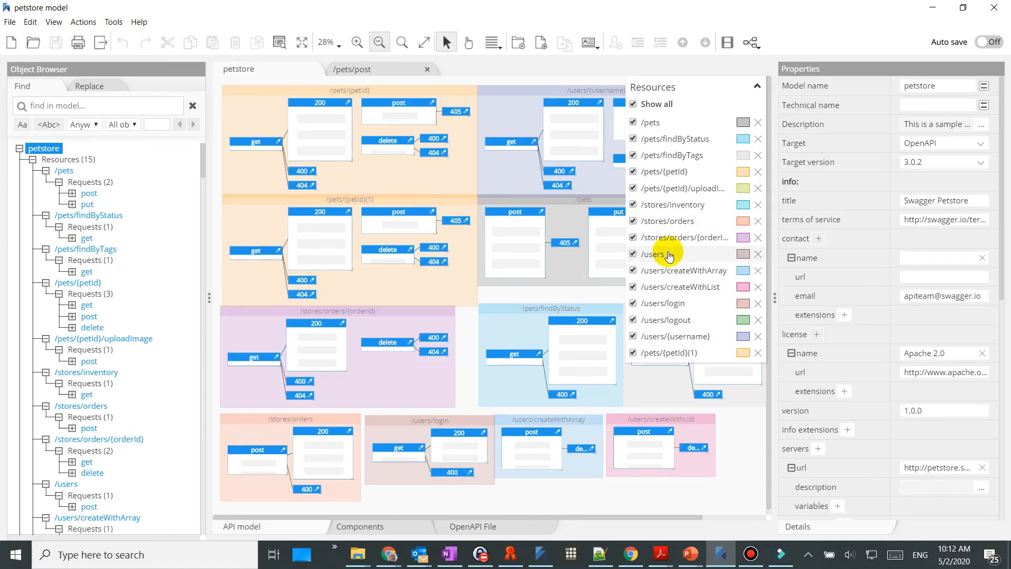
{"action": "left_click", "coordinate": [107, 285]}
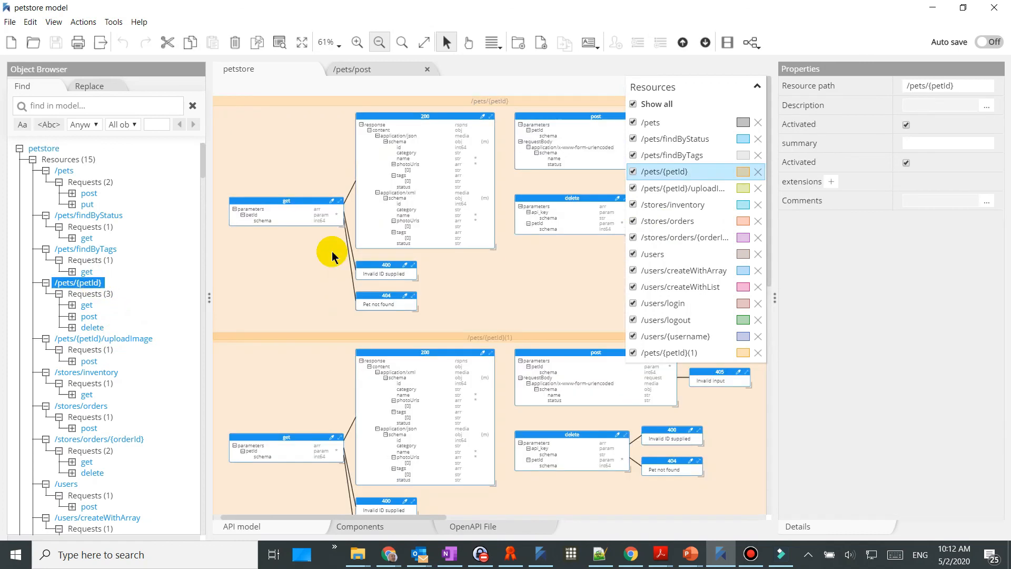
{"action": "left_click", "coordinate": [684, 50]}
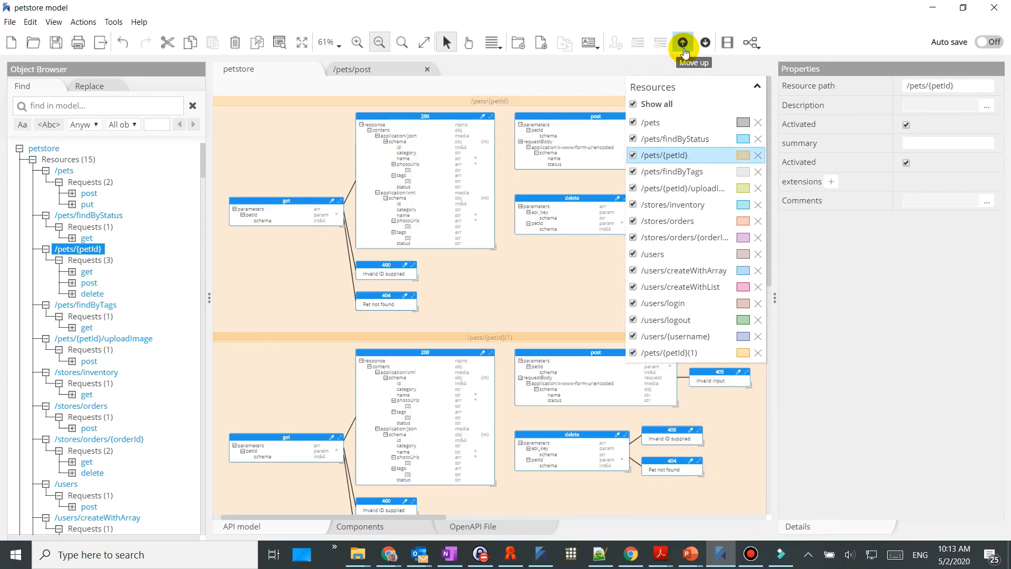
{"action": "left_click", "coordinate": [683, 51]}
{"action": "left_click", "coordinate": [683, 51]}
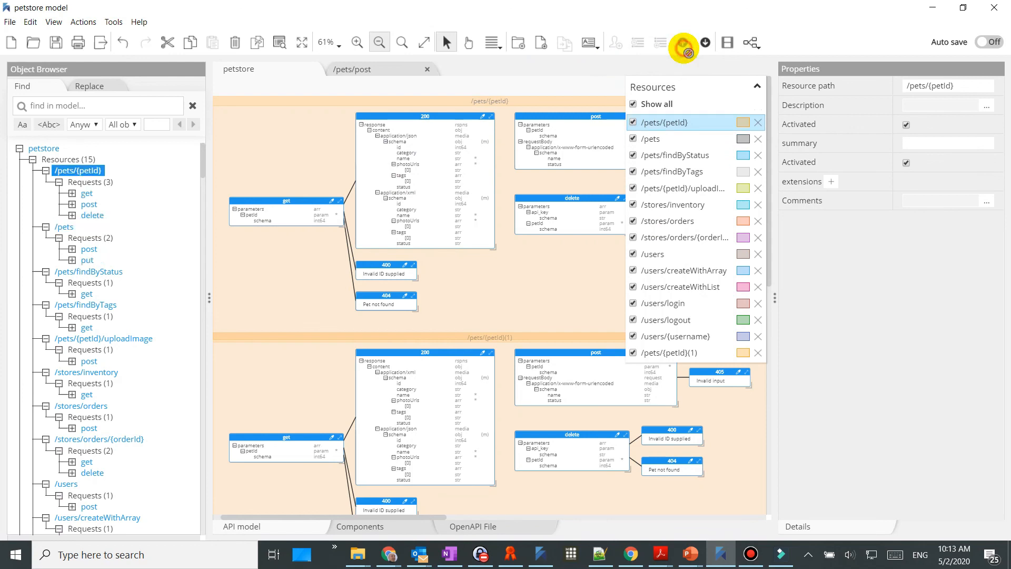
{"action": "left_click", "coordinate": [113, 21]}
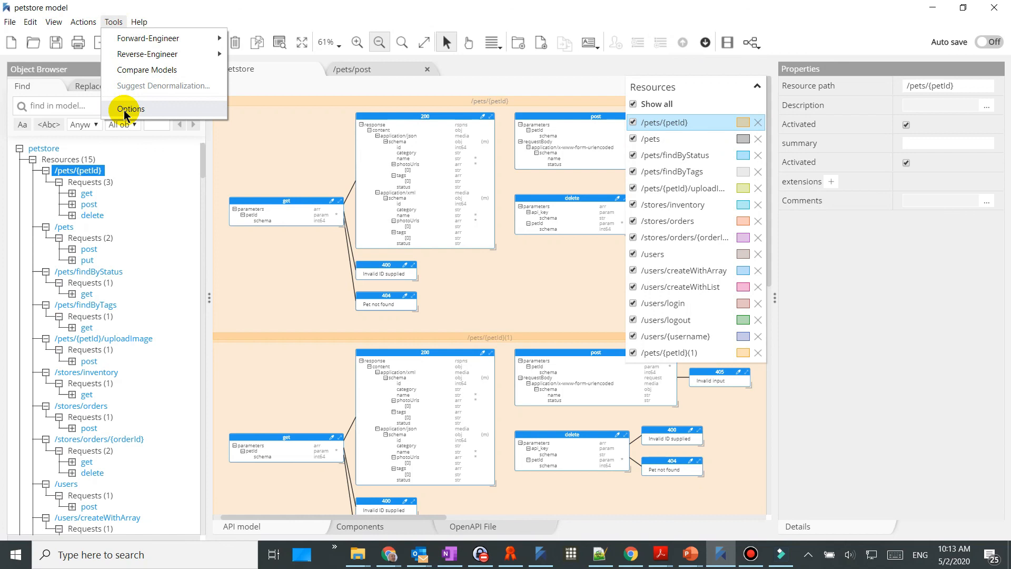
{"action": "mouse_move", "coordinate": [151, 62]}
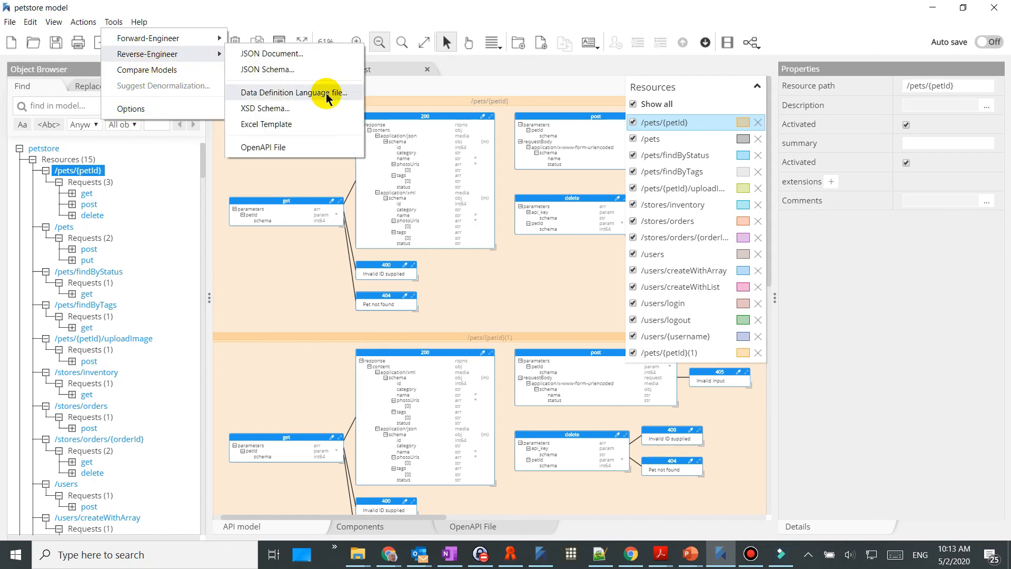